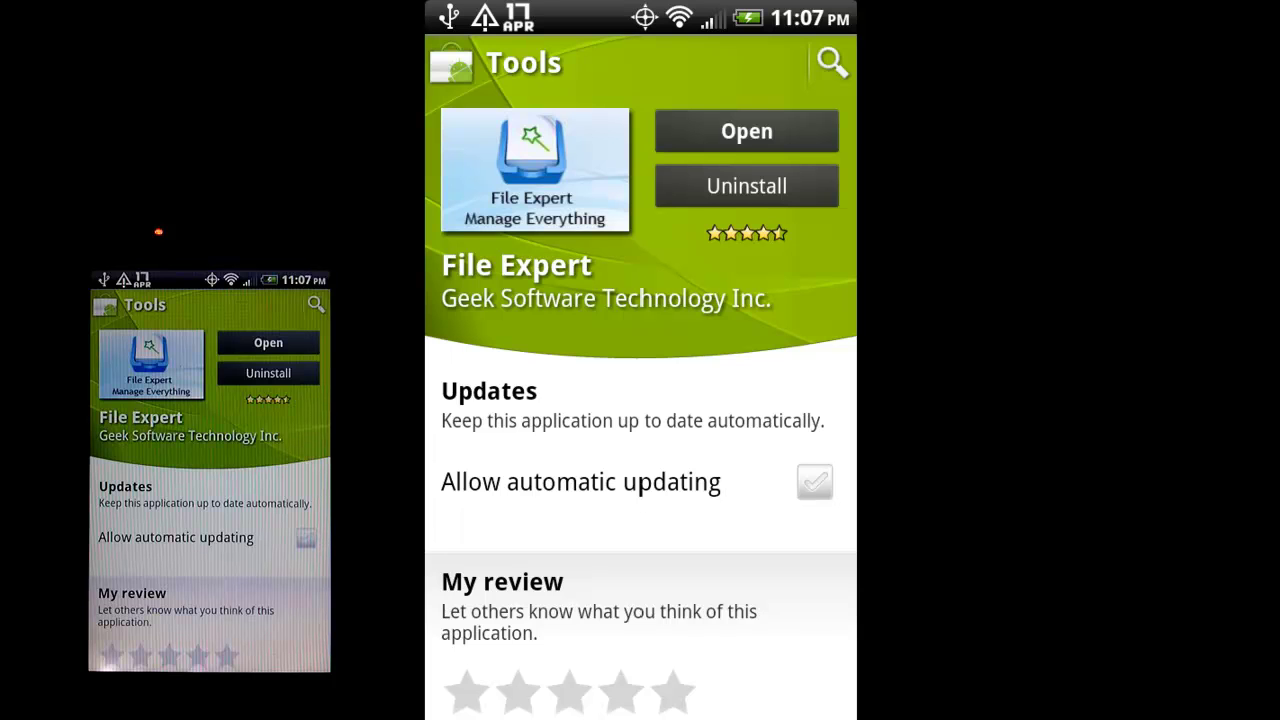
Open File Expert from its Android Market page.
left_click(268, 342)
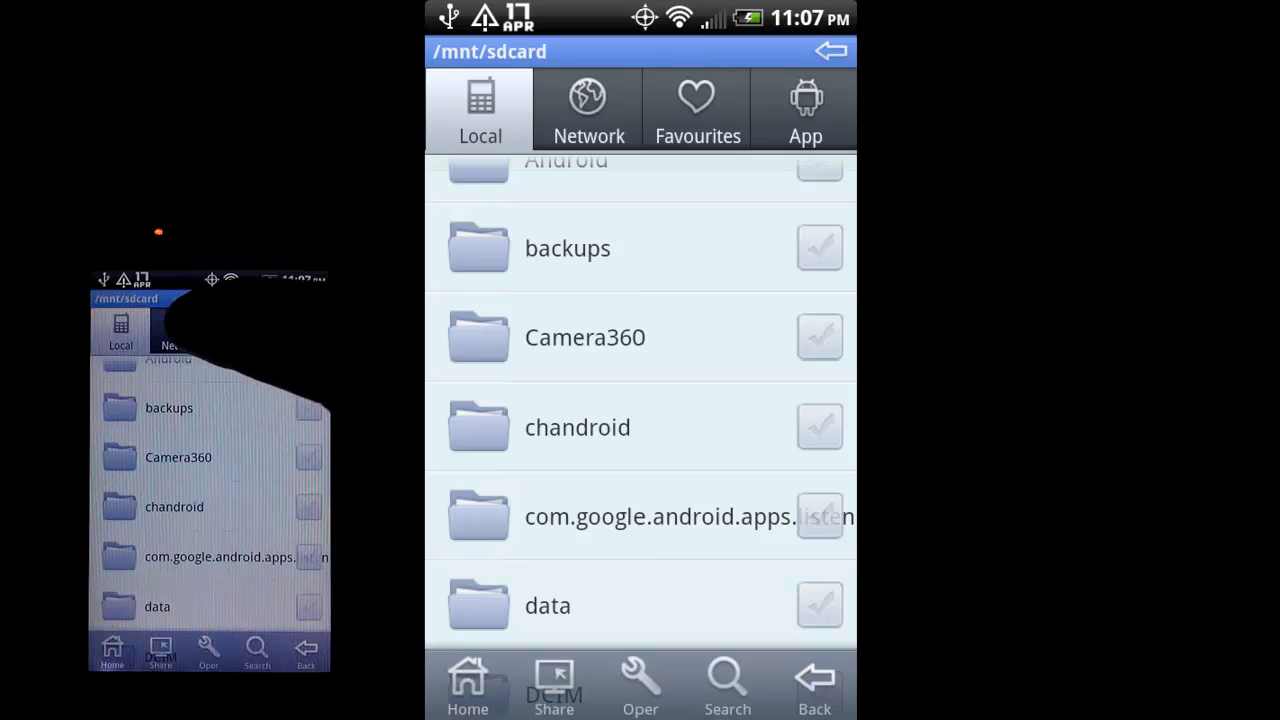
Glance at the Network view, then go back to Local and open /mnt/sdcard/icons.
left_click(178, 330)
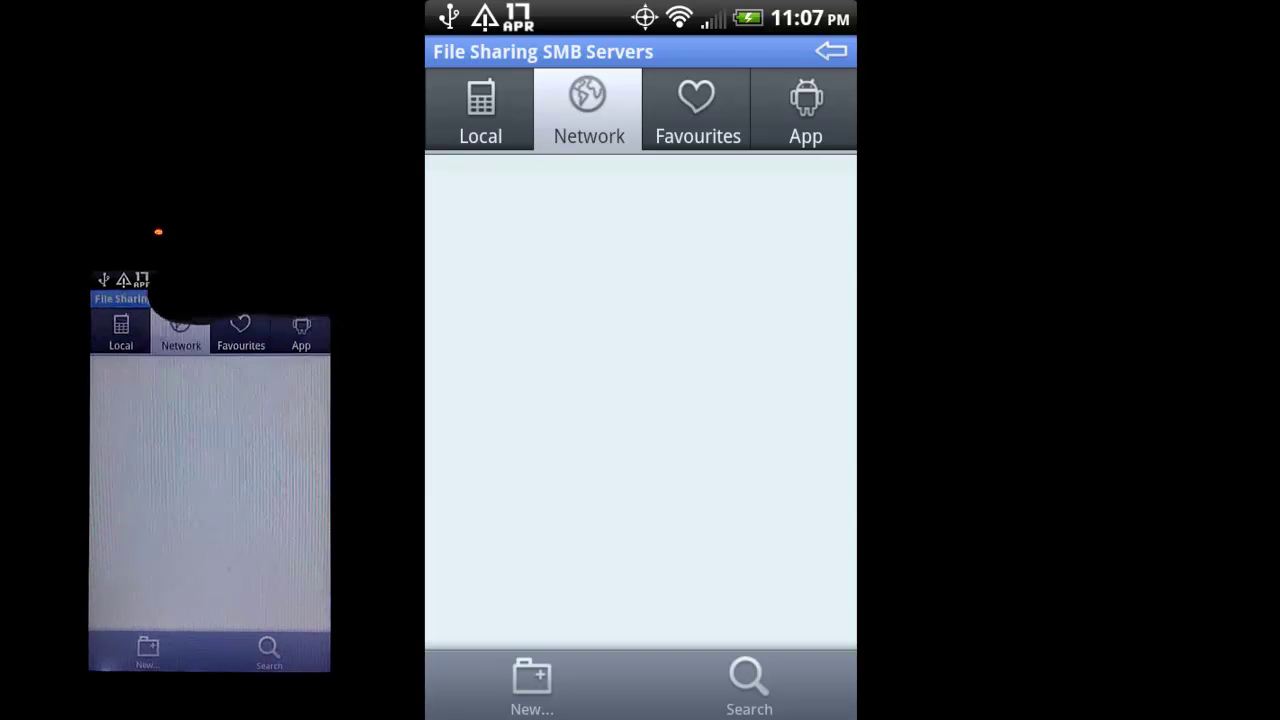
left_click(121, 330)
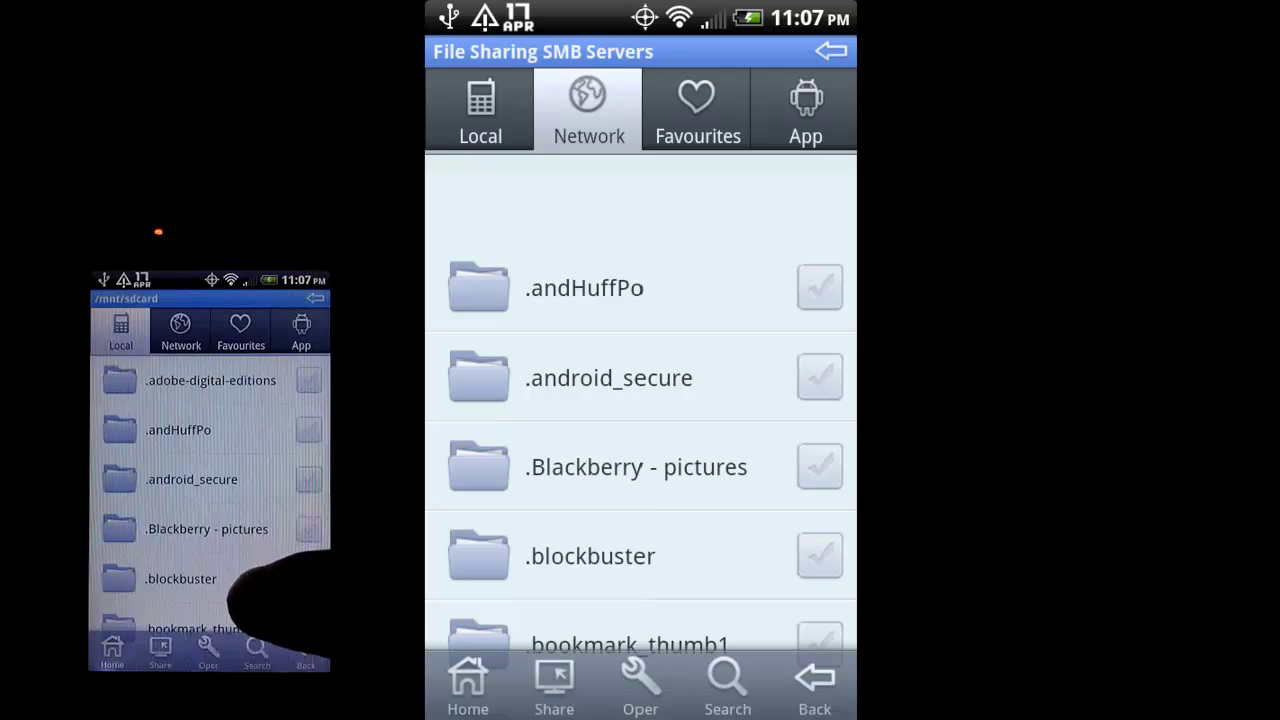
left_click_drag(215, 585, 172, 457)
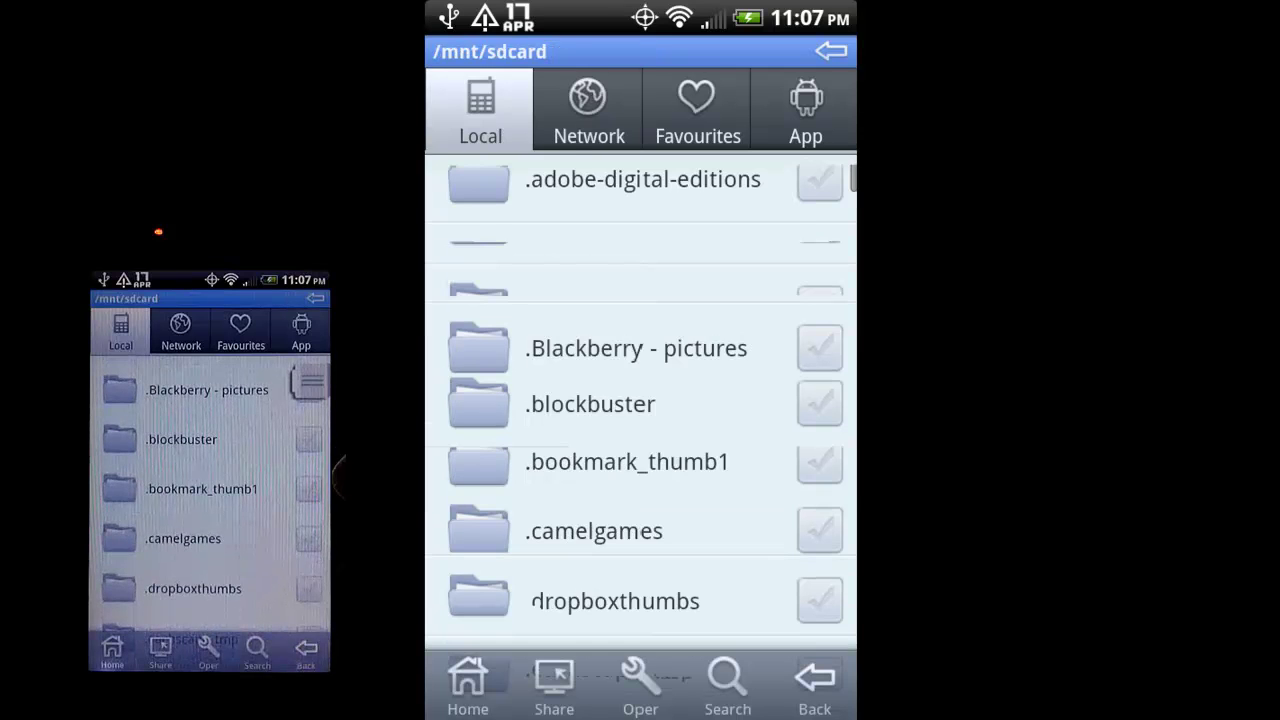
left_click_drag(257, 600, 280, 440)
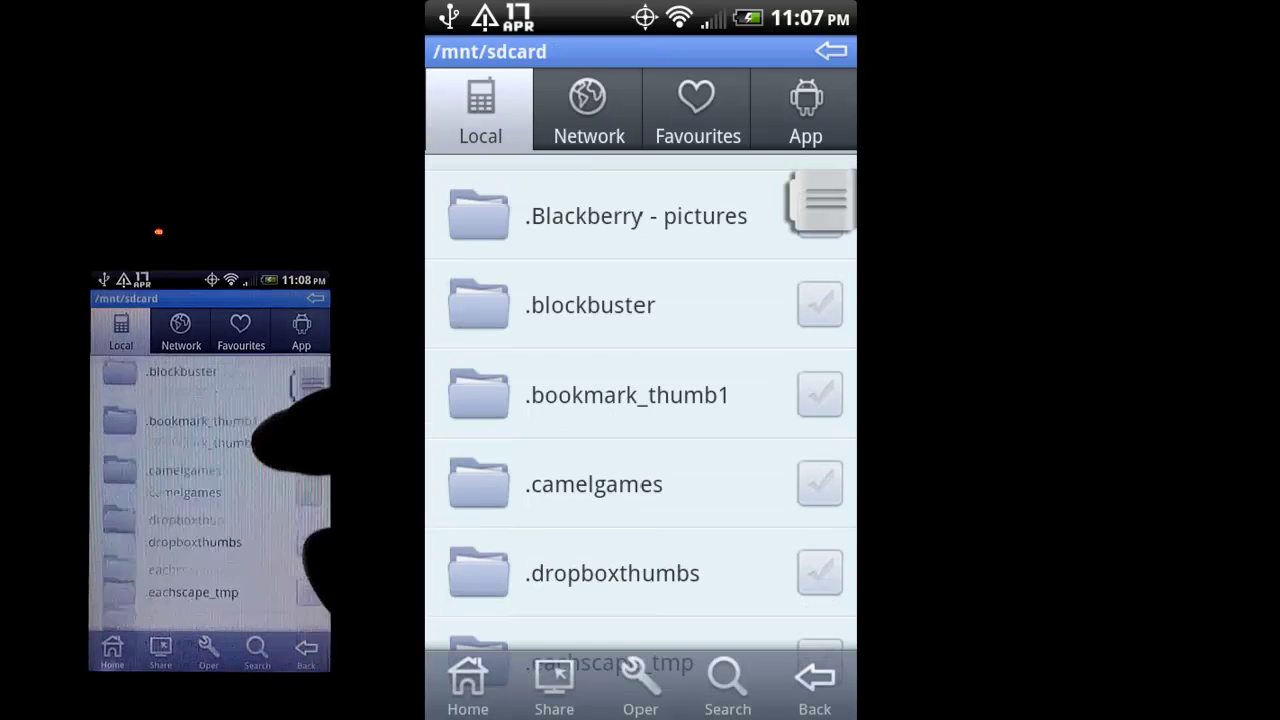
left_click_drag(170, 570, 275, 435)
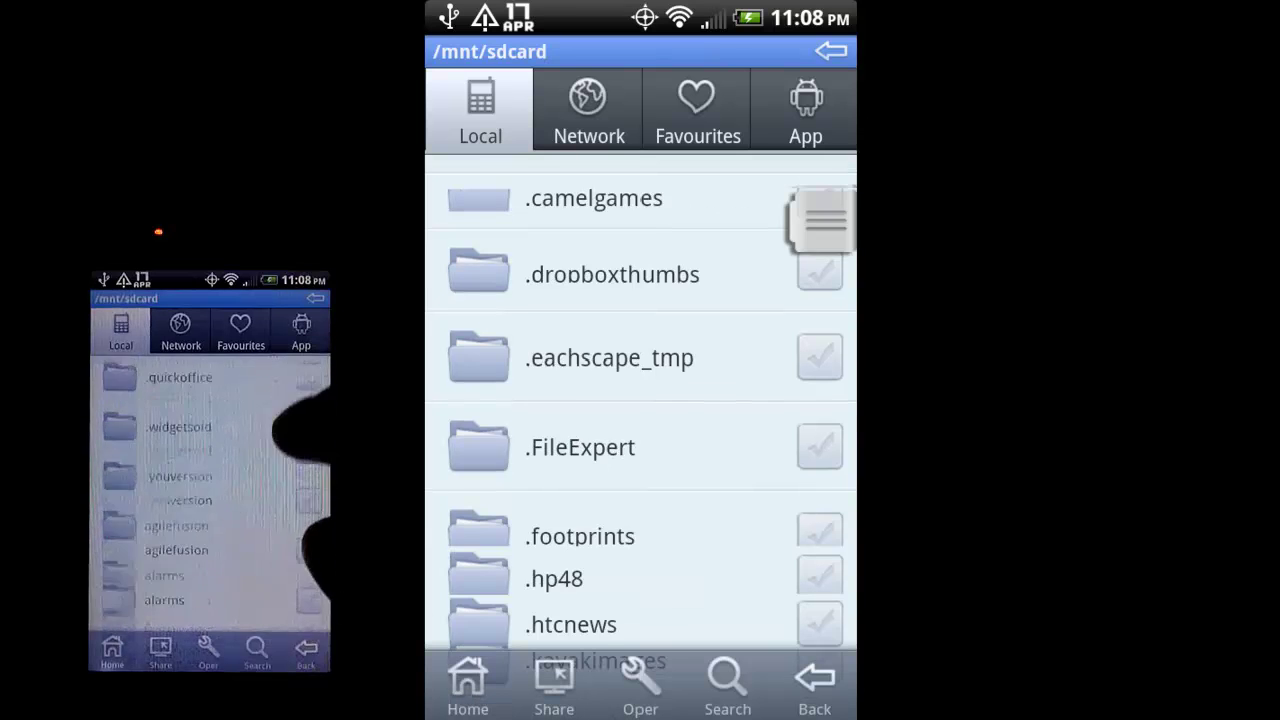
left_click_drag(212, 550, 250, 430)
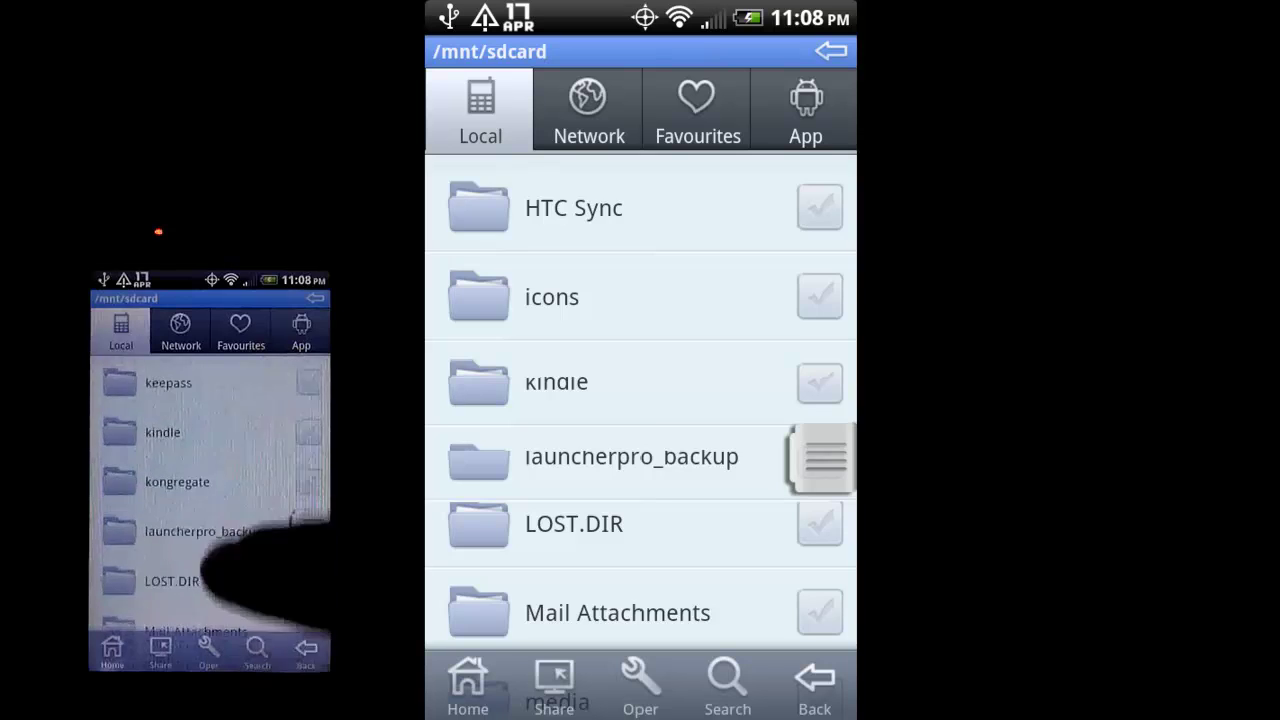
left_click_drag(200, 420, 215, 560)
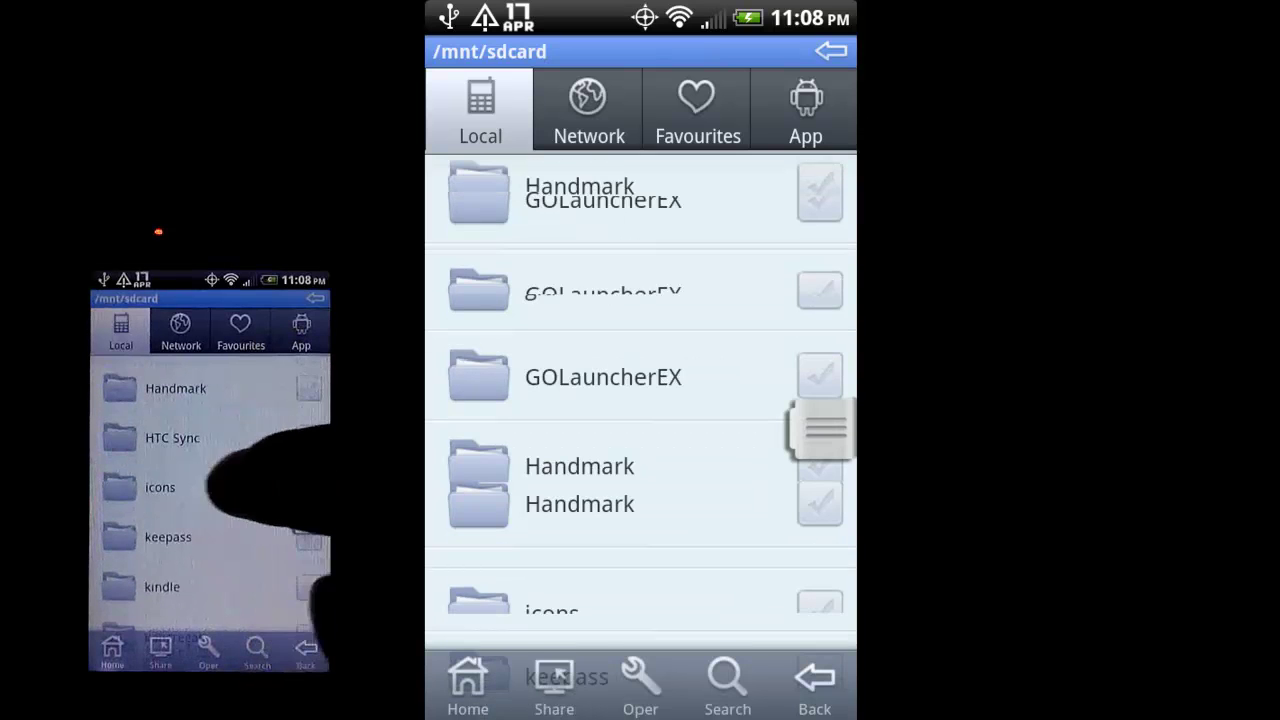
left_click(212, 487)
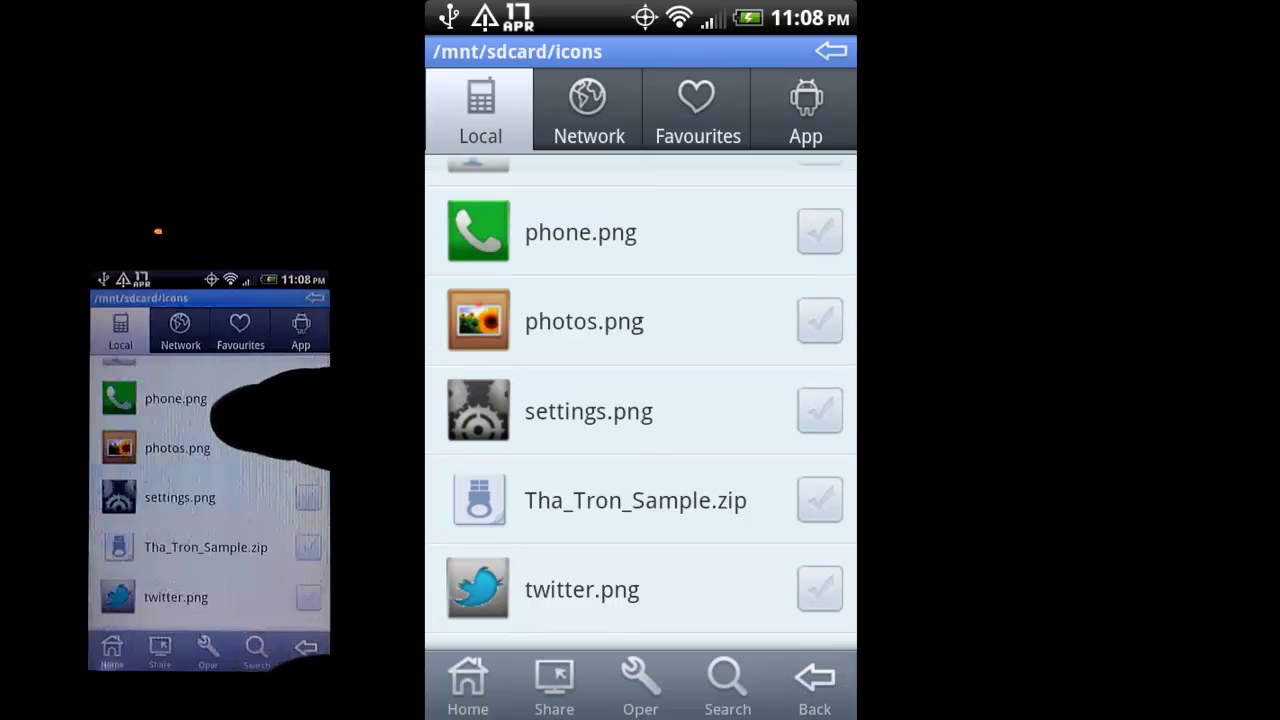
Mark ic_launcher_browser.png, view its 9.58 KB details, and bring up the folder menu.
scroll(212, 470, "up", 5)
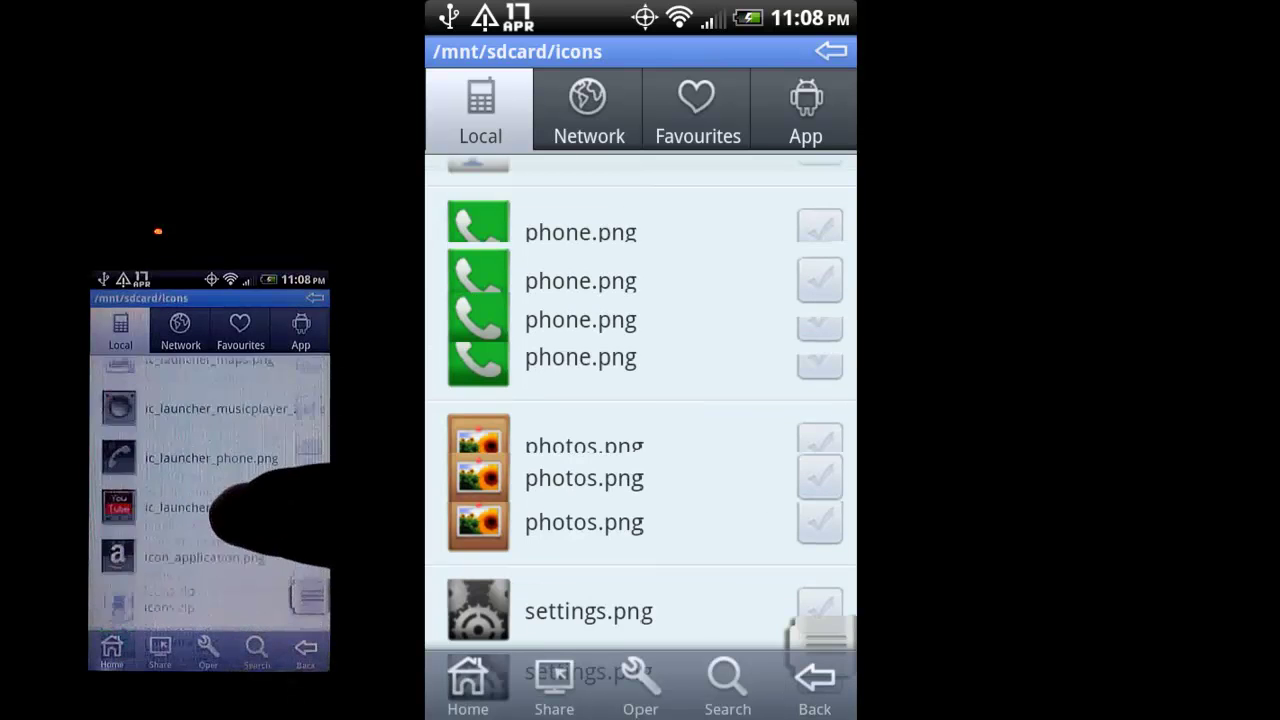
scroll(215, 470, "up", 5)
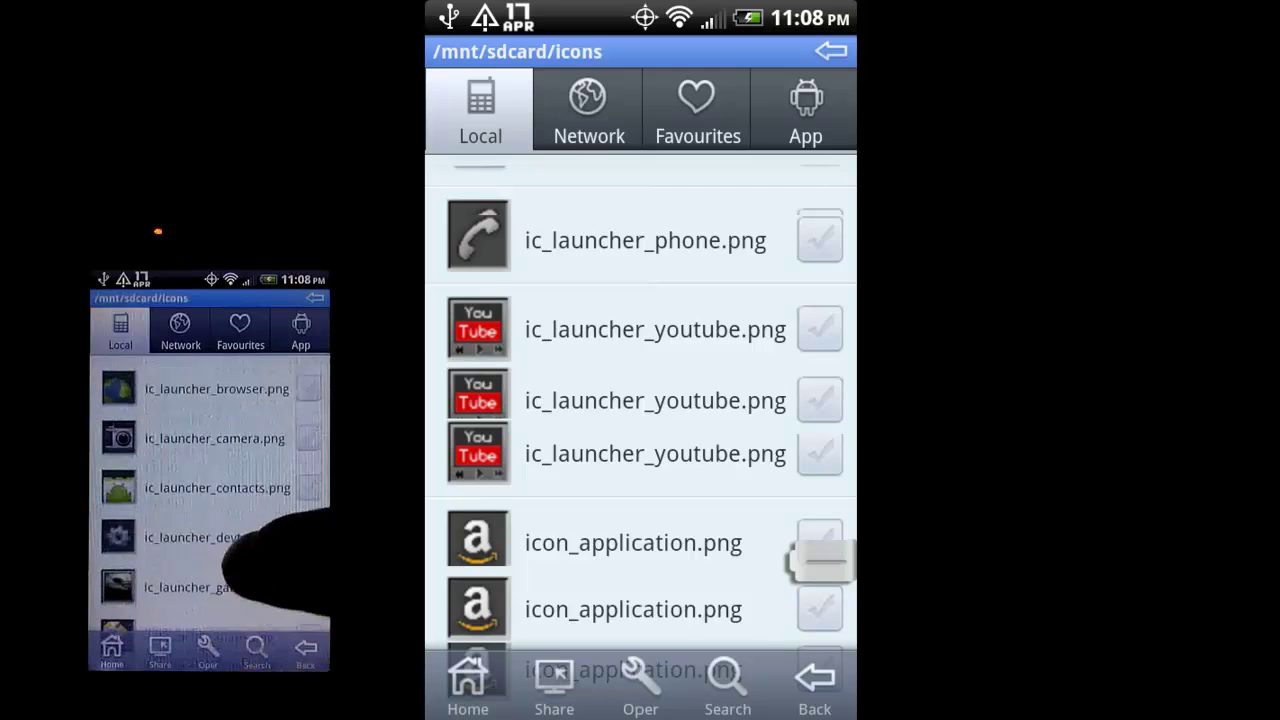
scroll(215, 470, "up", 1)
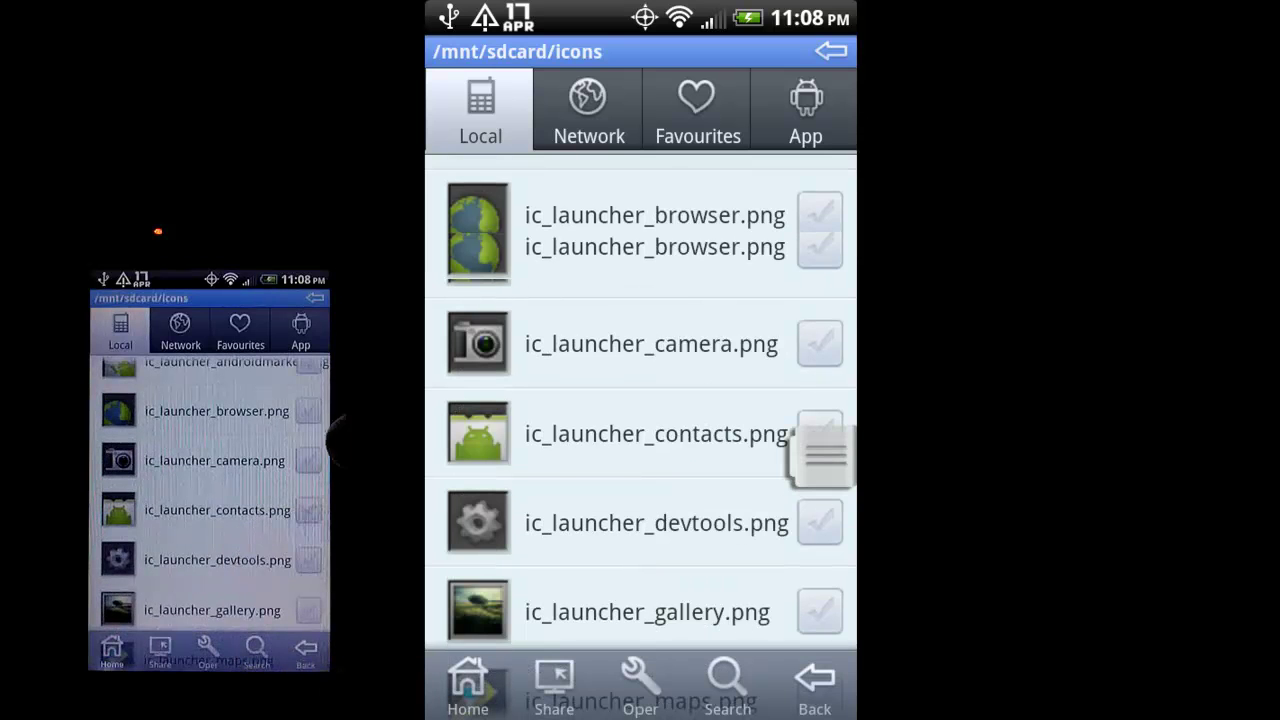
left_click(309, 411)
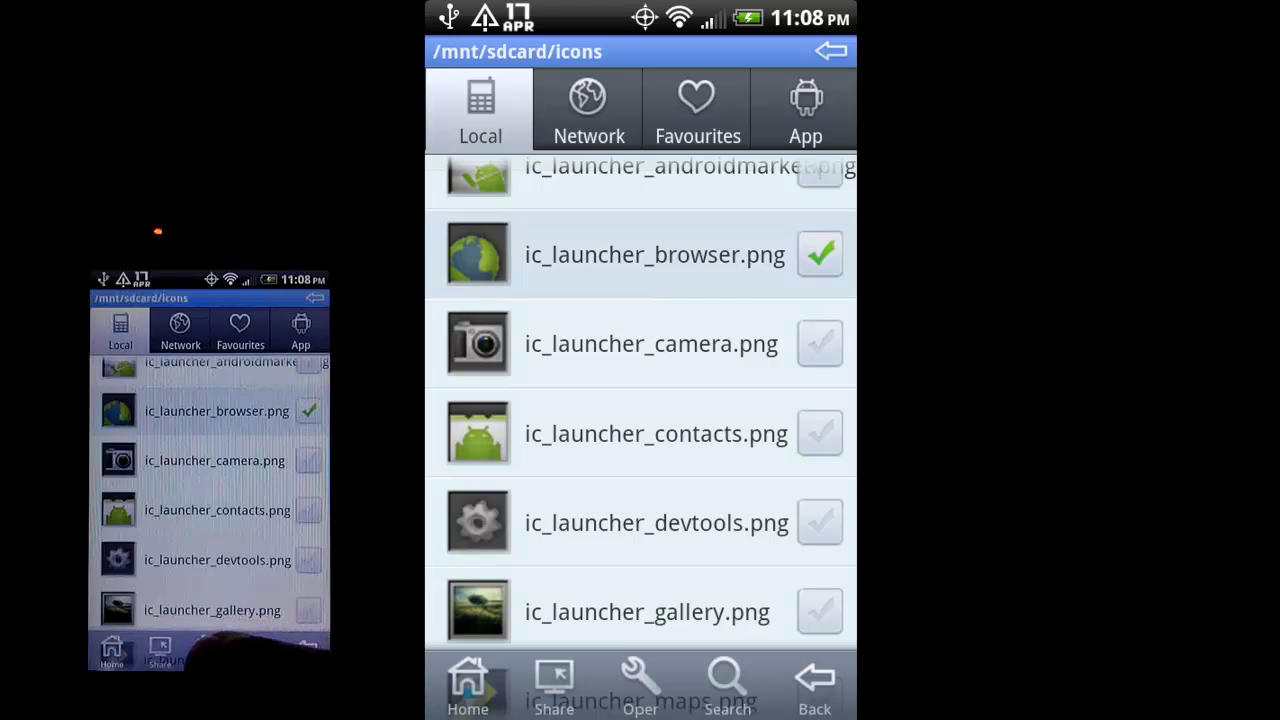
left_click(208, 650)
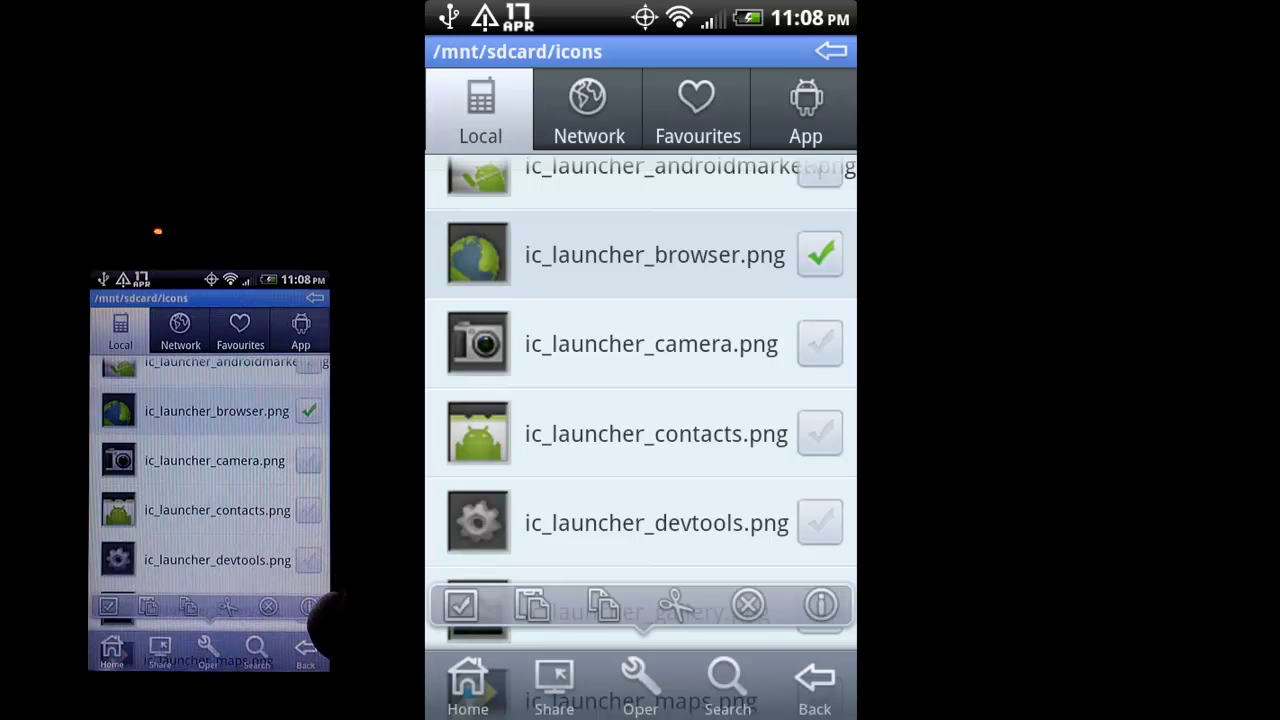
left_click(309, 606)
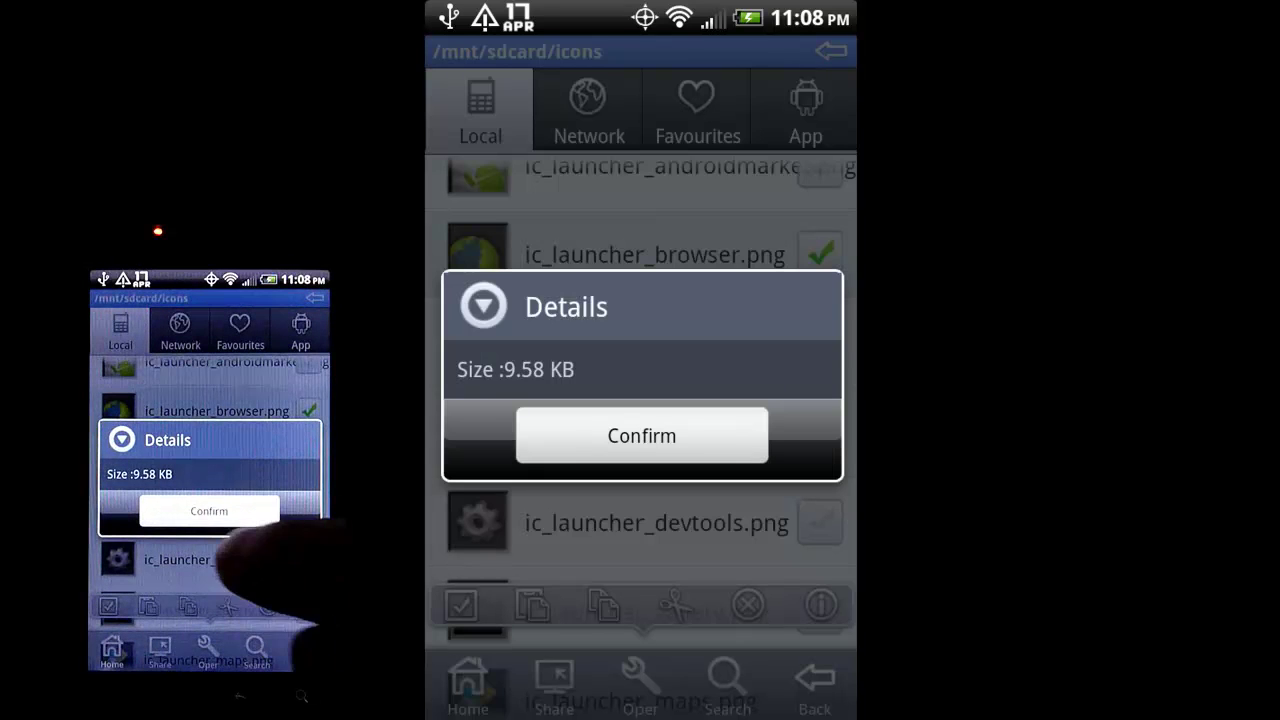
left_click(209, 511)
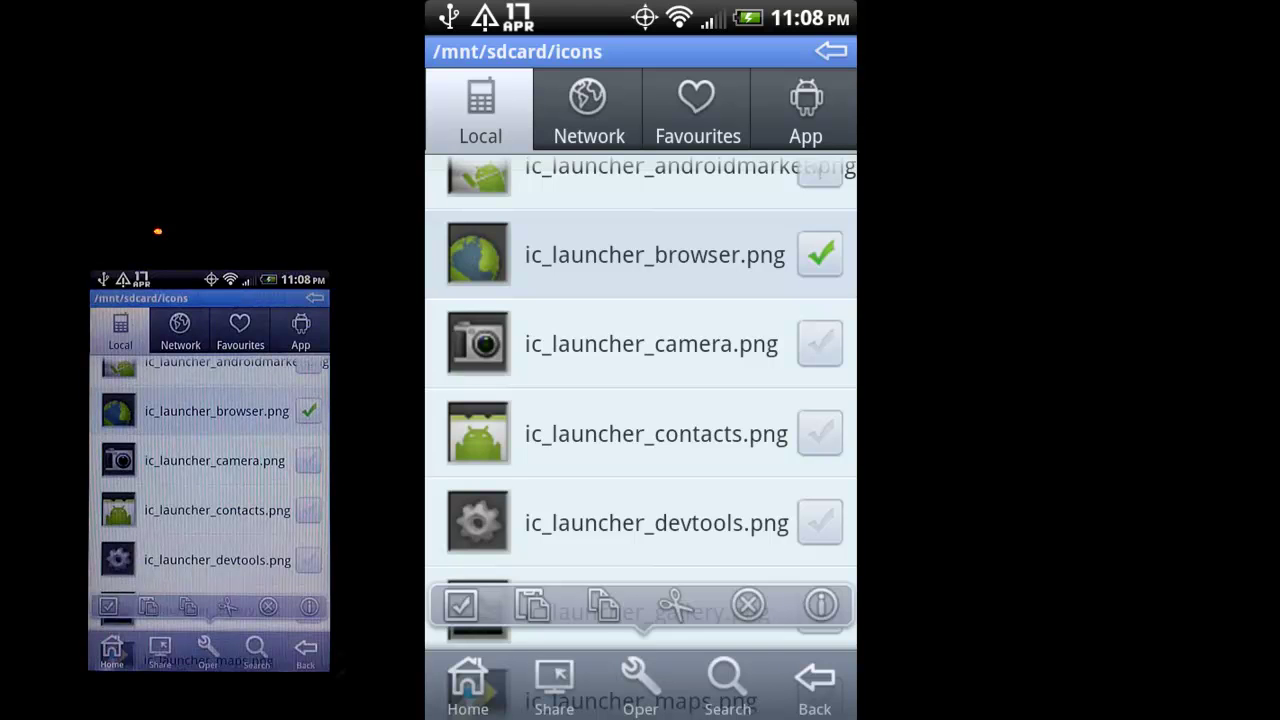
key("Menu")
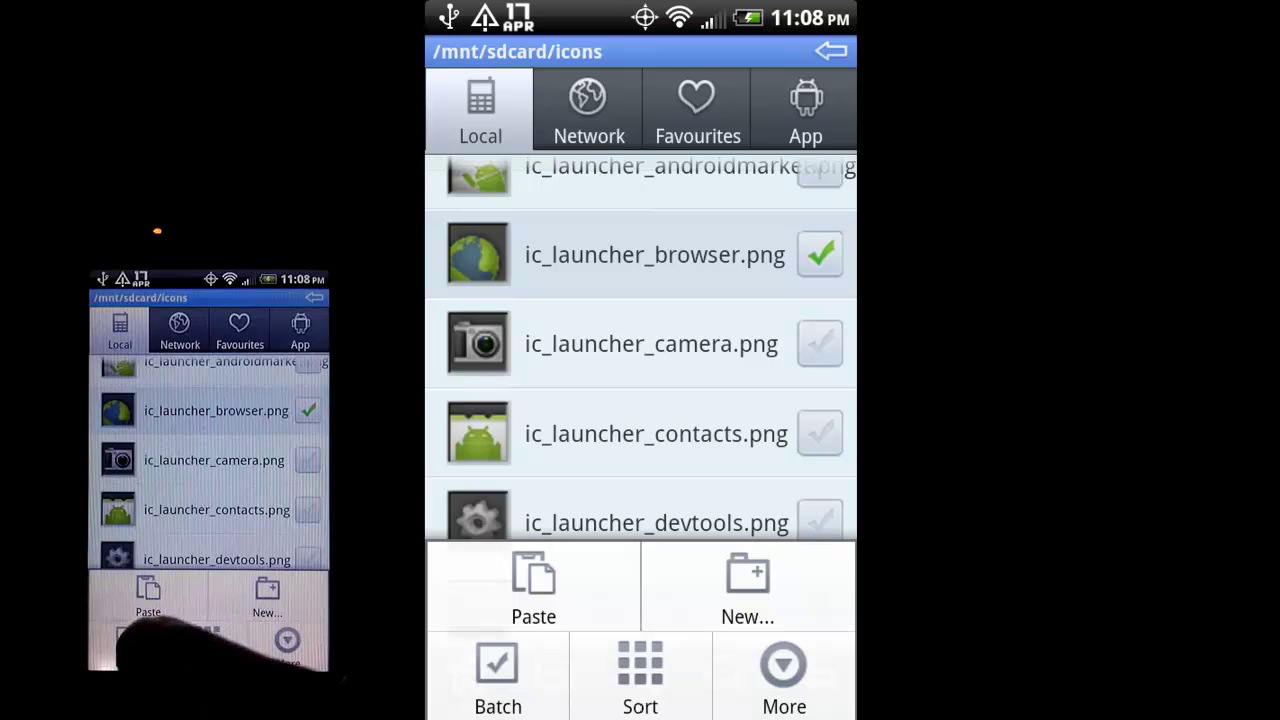
Paste into icons skipping the conflict, then mark the camera, contacts and devtools launcher icons.
left_click(146, 592)
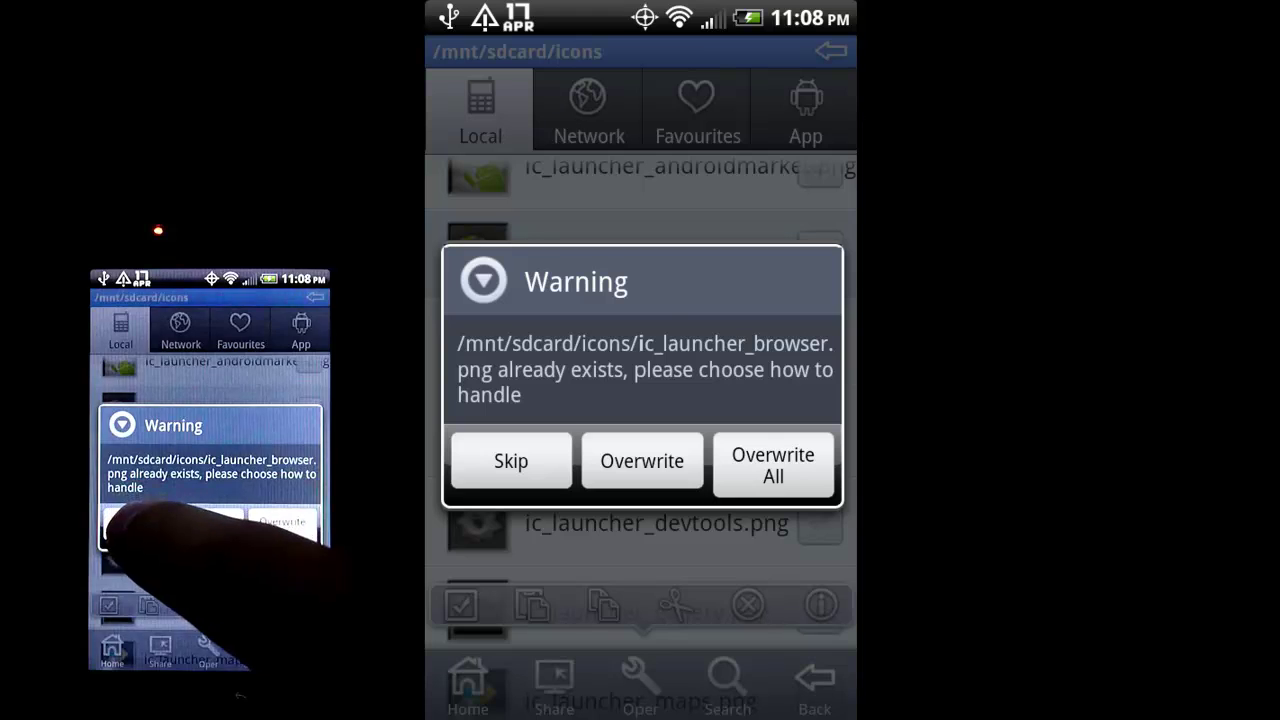
left_click(128, 524)
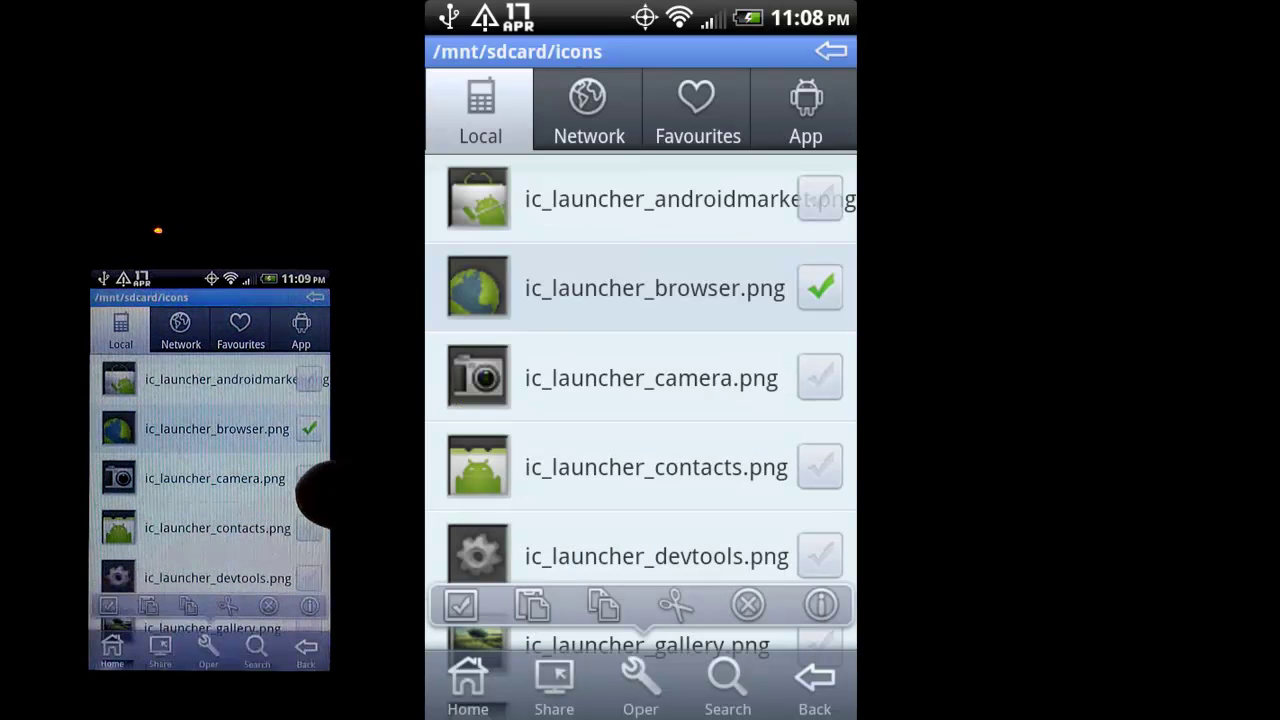
left_click(309, 478)
left_click(309, 528)
left_click(309, 578)
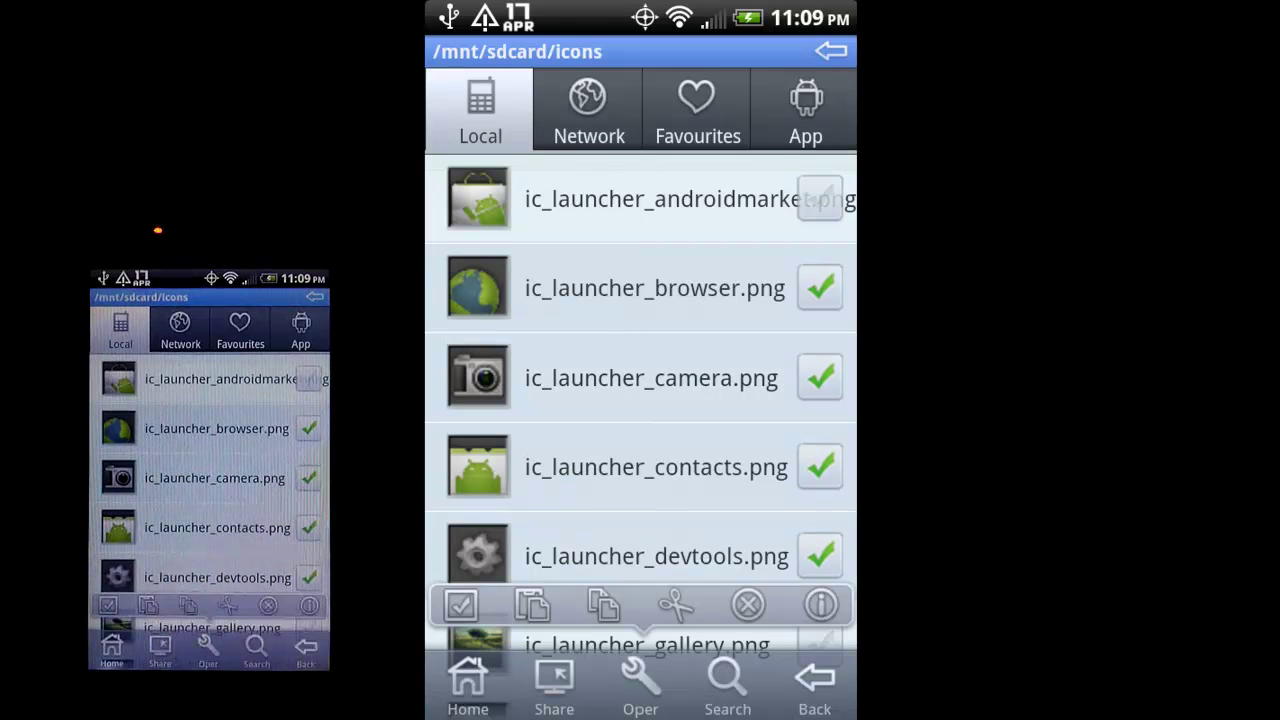
Paste the marked icons again, skipping every conflict, then unmark contacts, camera and browser.
key("Menu")
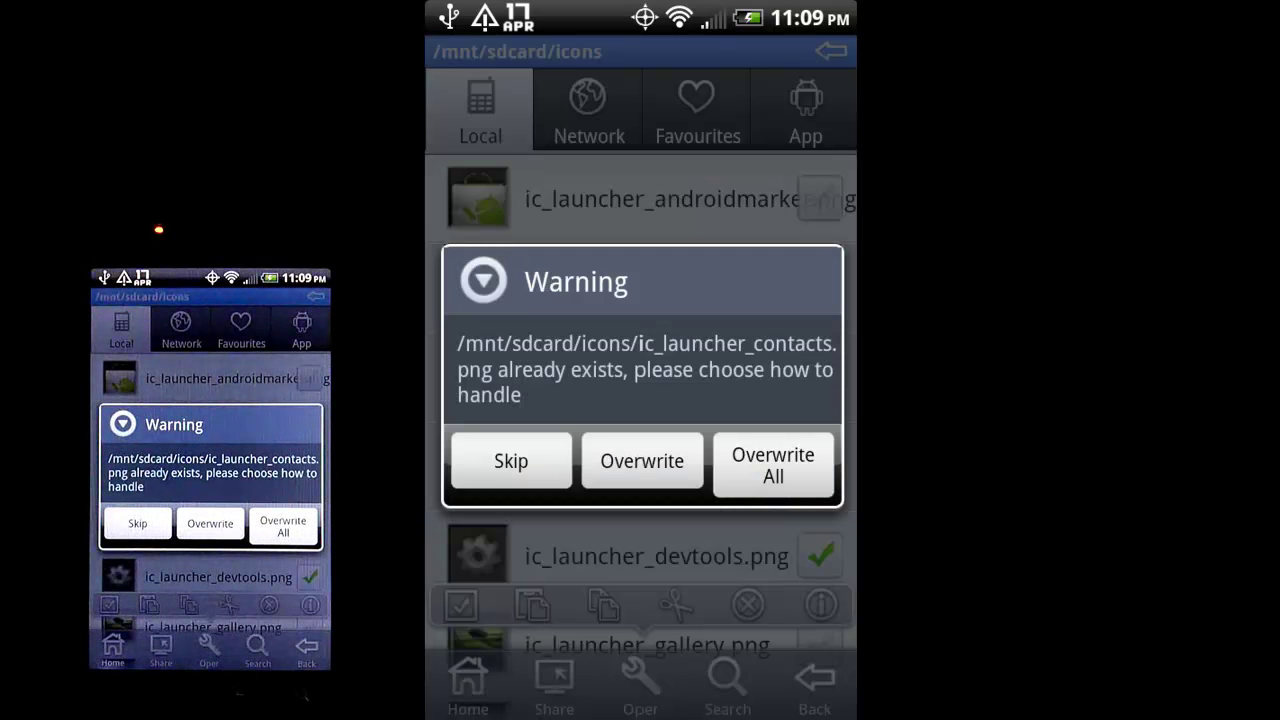
left_click(137, 522)
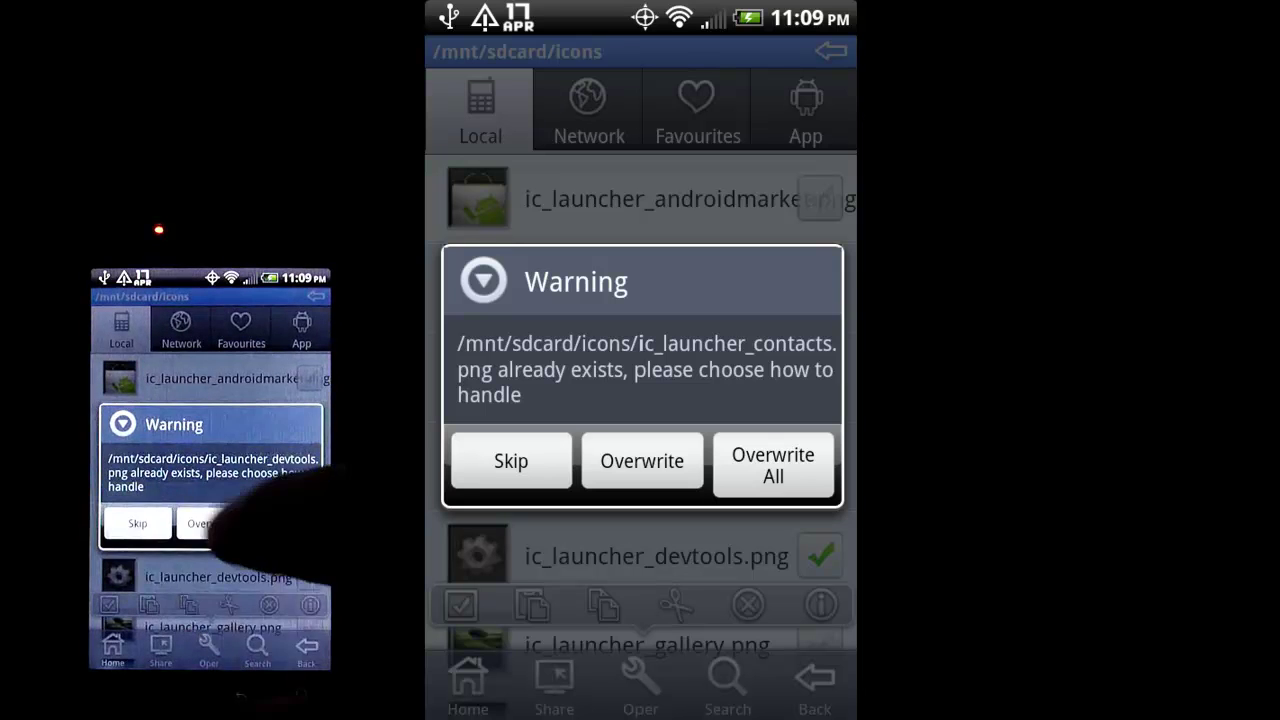
left_click(130, 524)
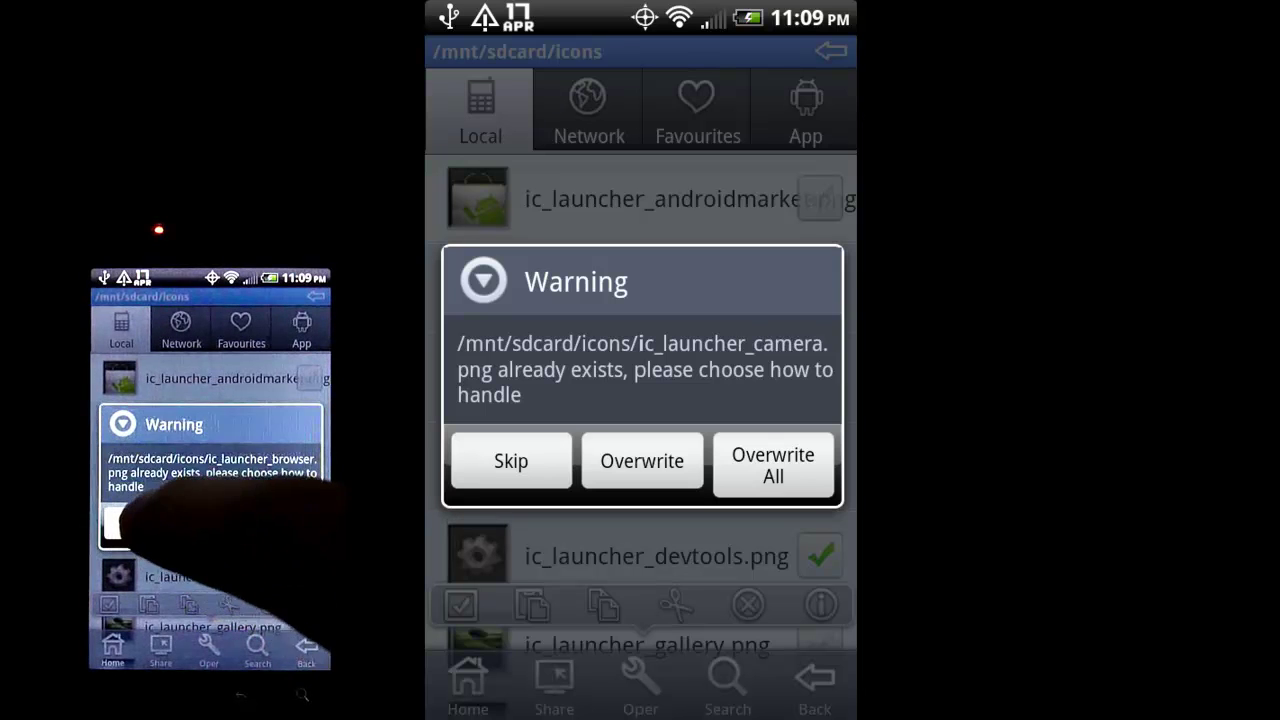
left_click(130, 524)
left_click(210, 477)
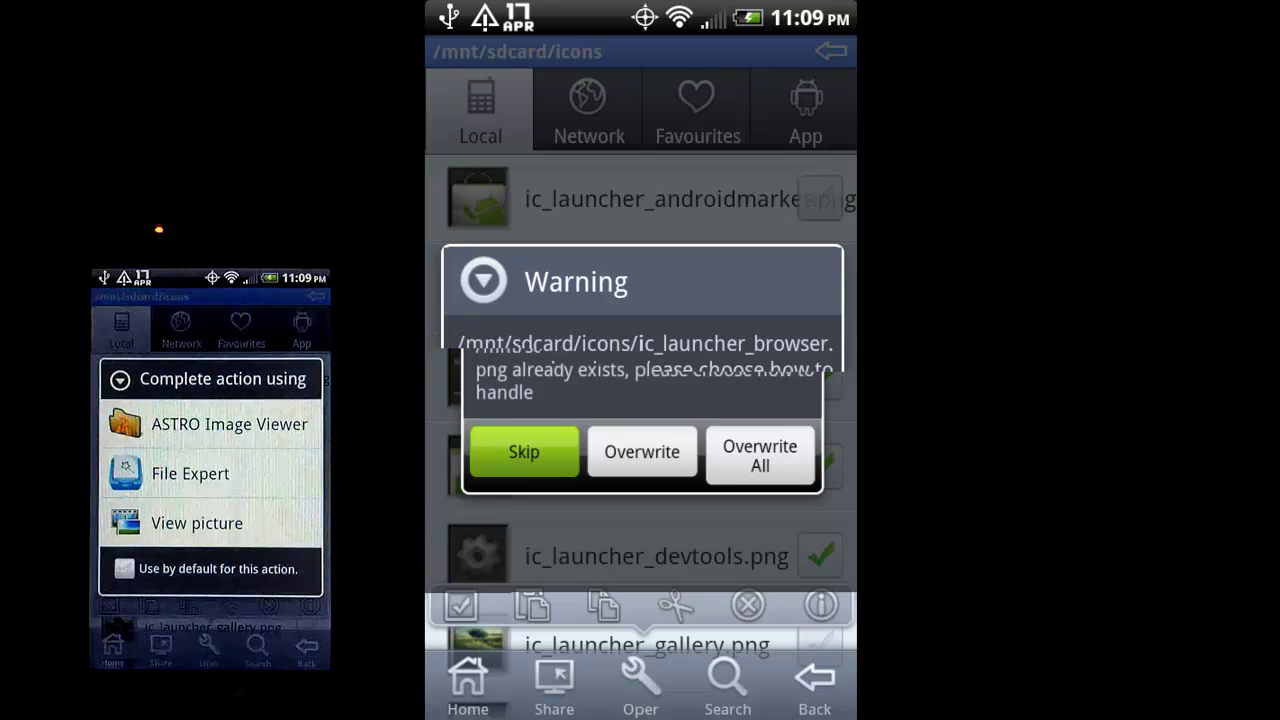
key("Escape")
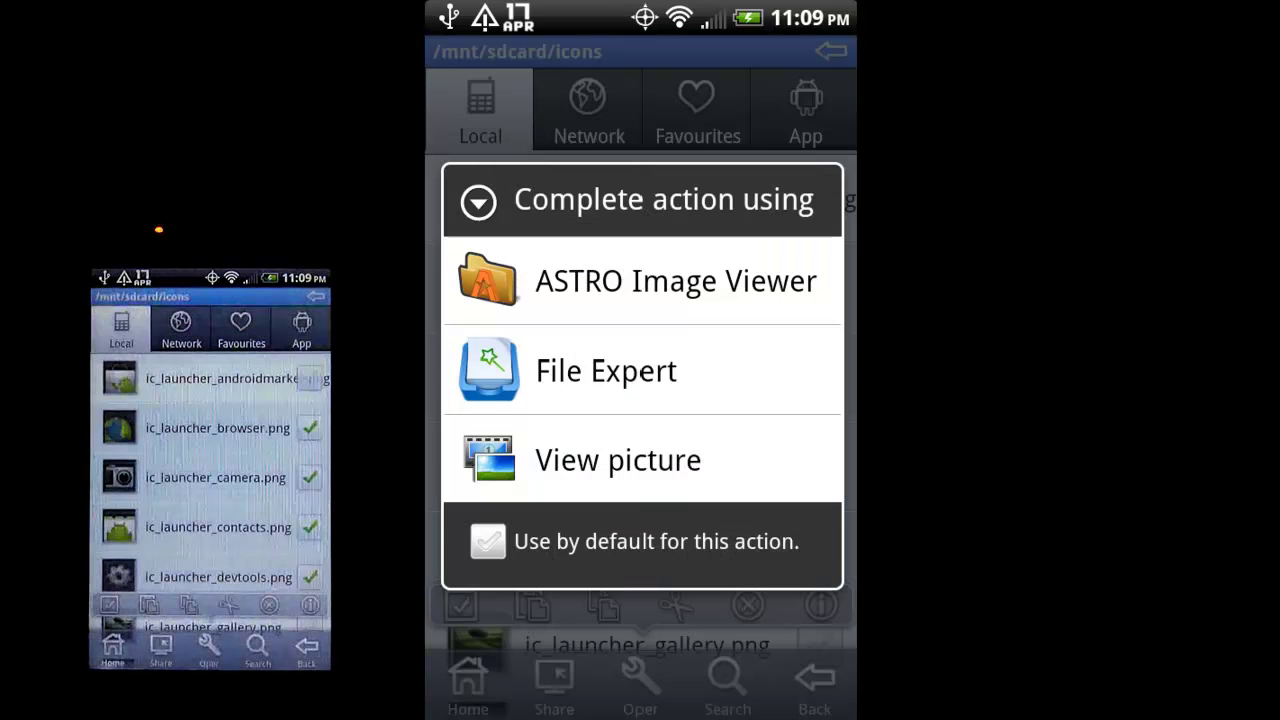
left_click(310, 527)
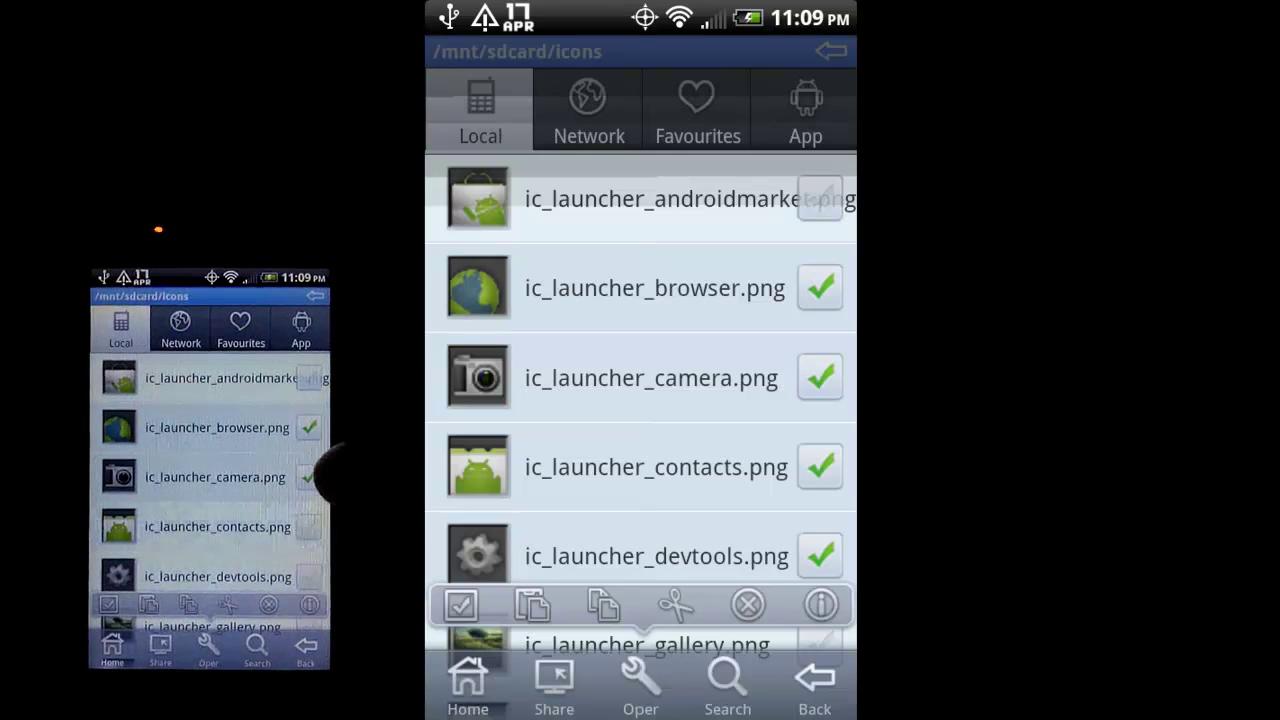
left_click(310, 477)
left_click(310, 427)
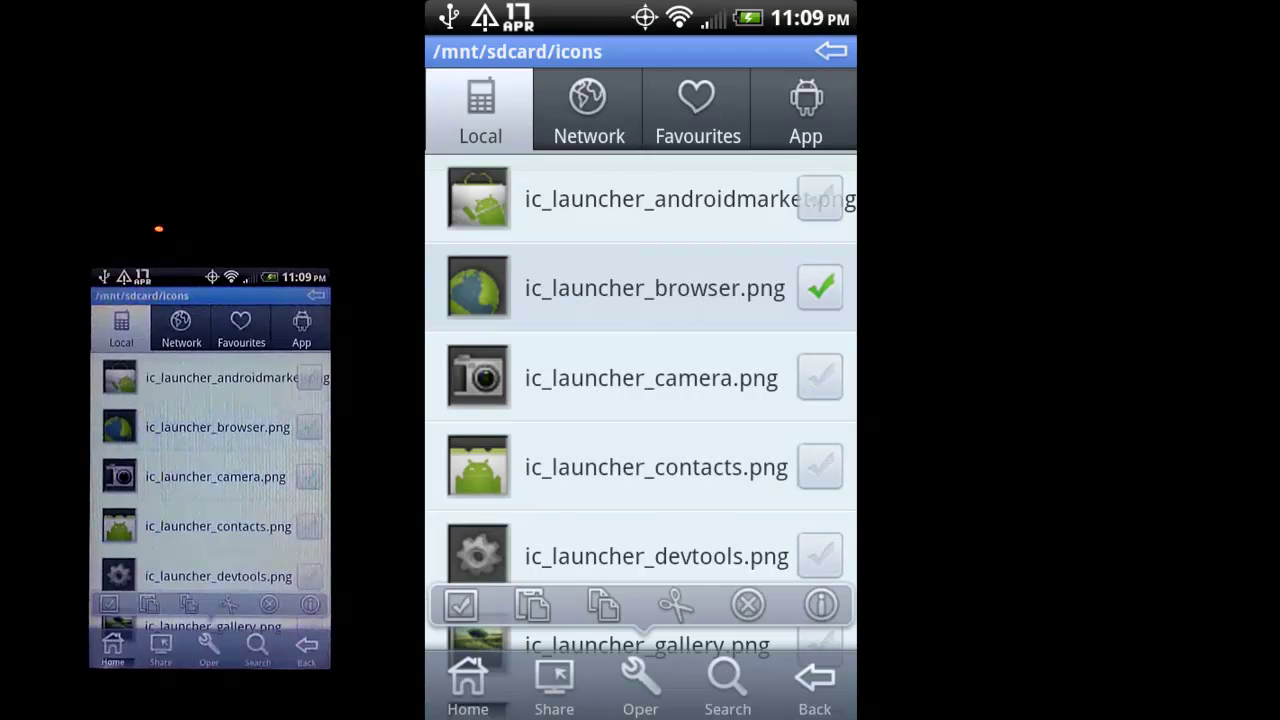
Close the floating operations bar and bring up Network Share for the icons folder.
scroll(210, 480, "up", 3)
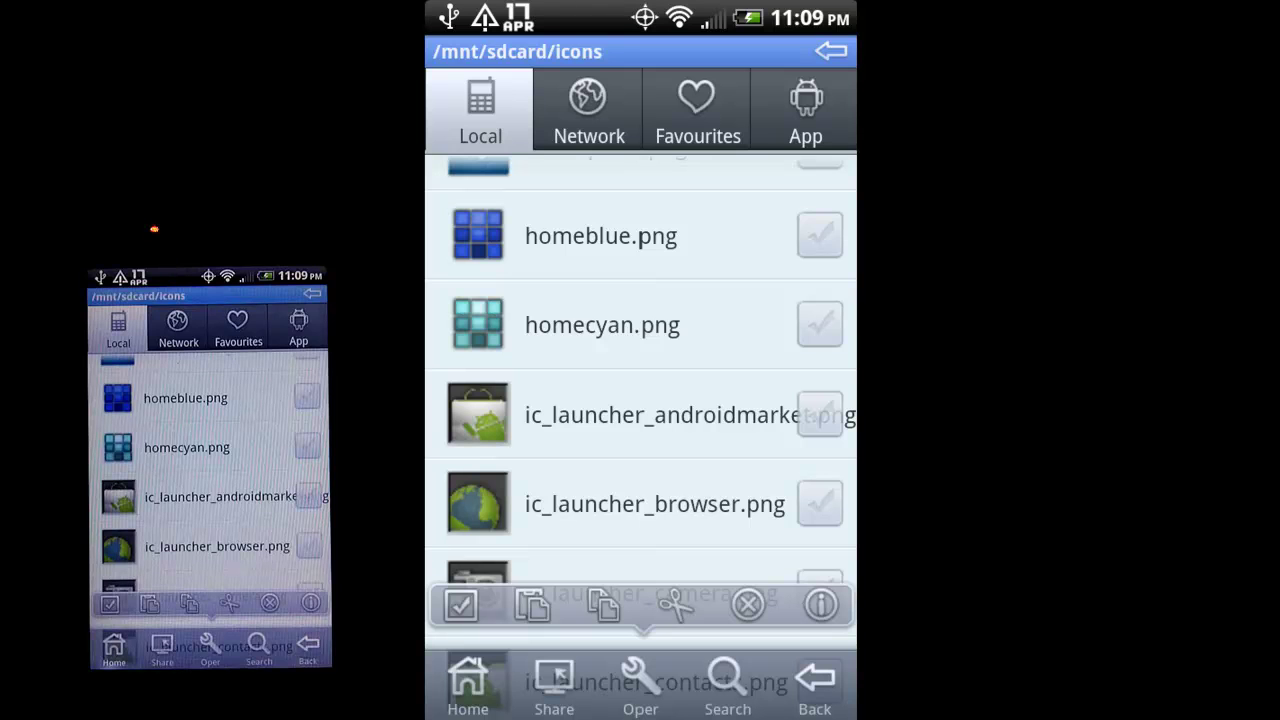
key("Escape")
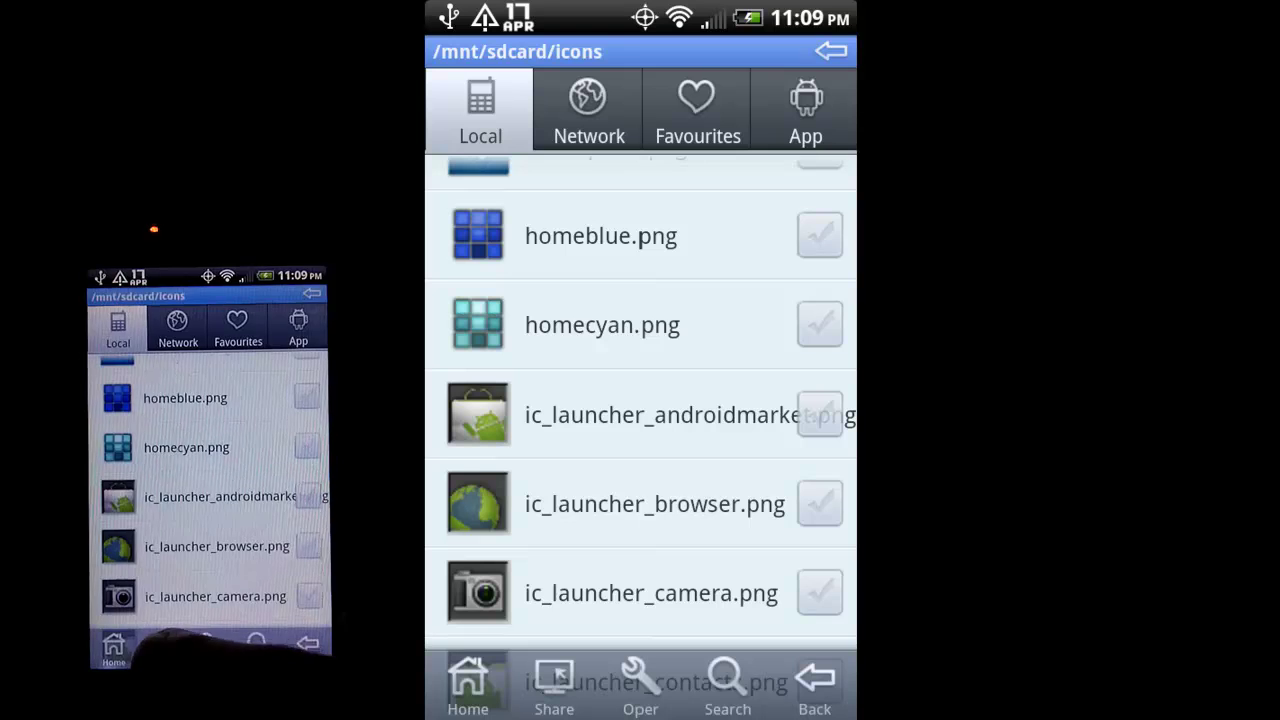
left_click(554, 690)
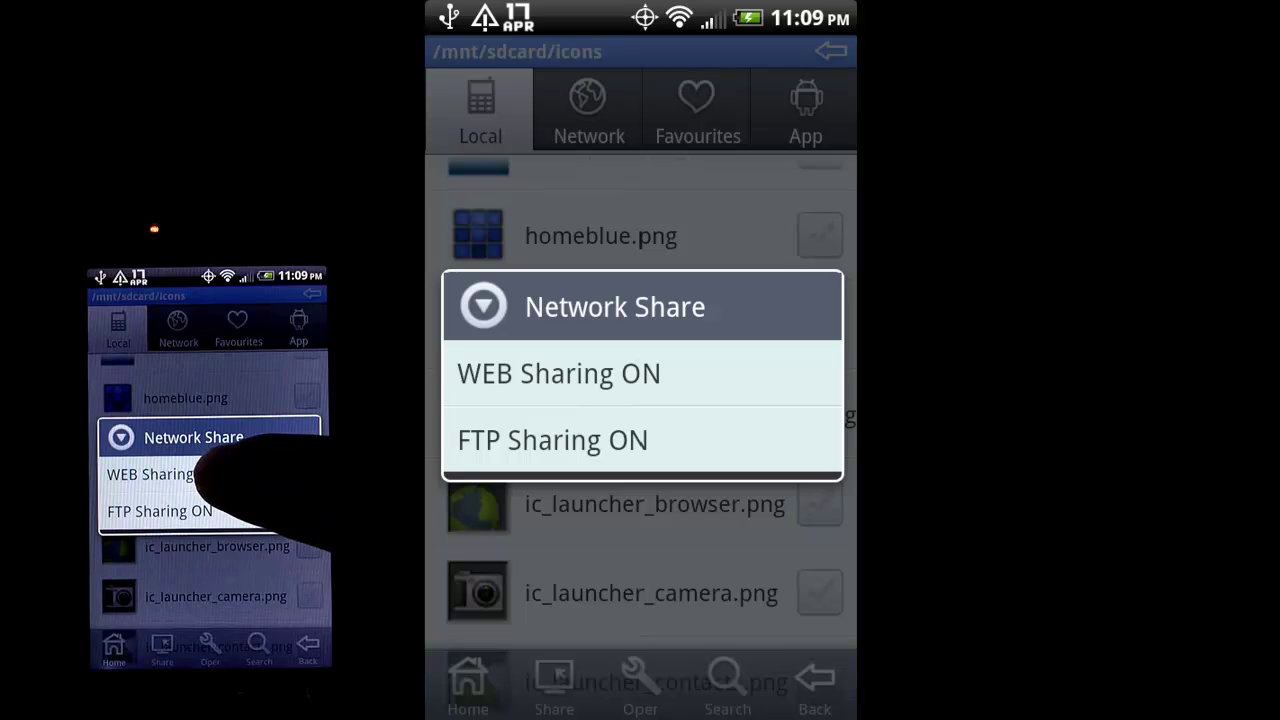
left_click(558, 373)
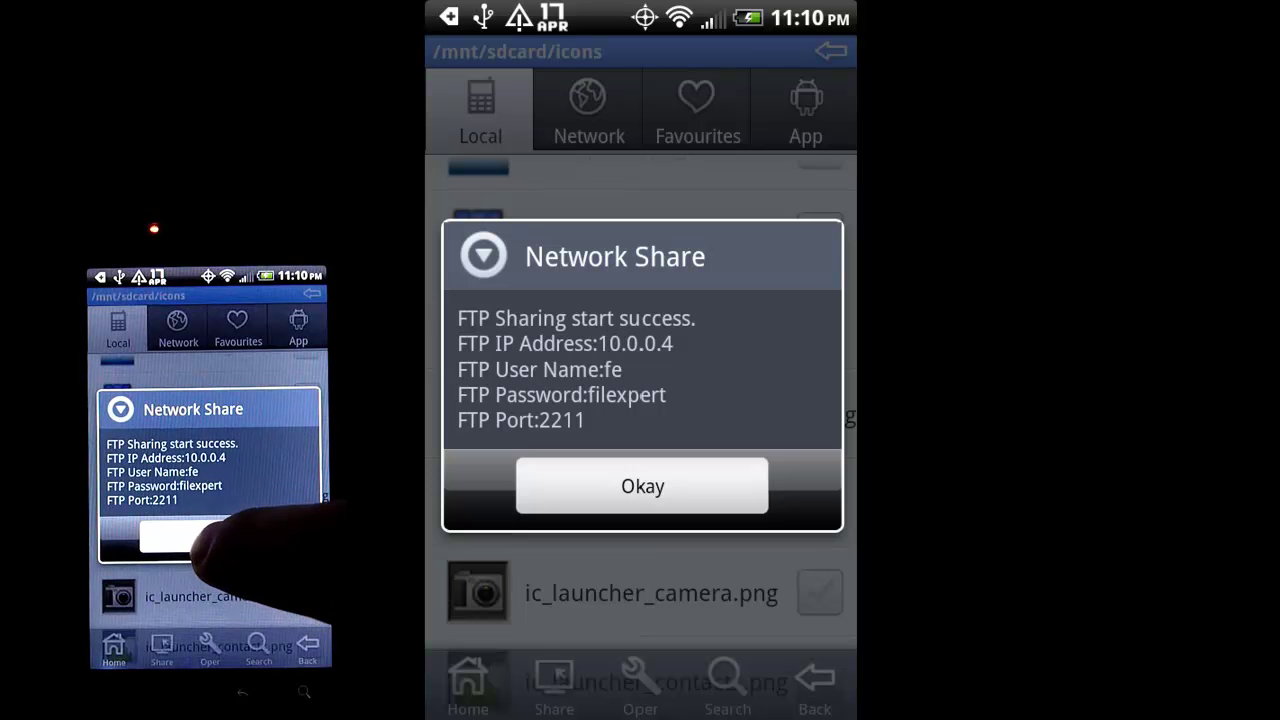
left_click(200, 537)
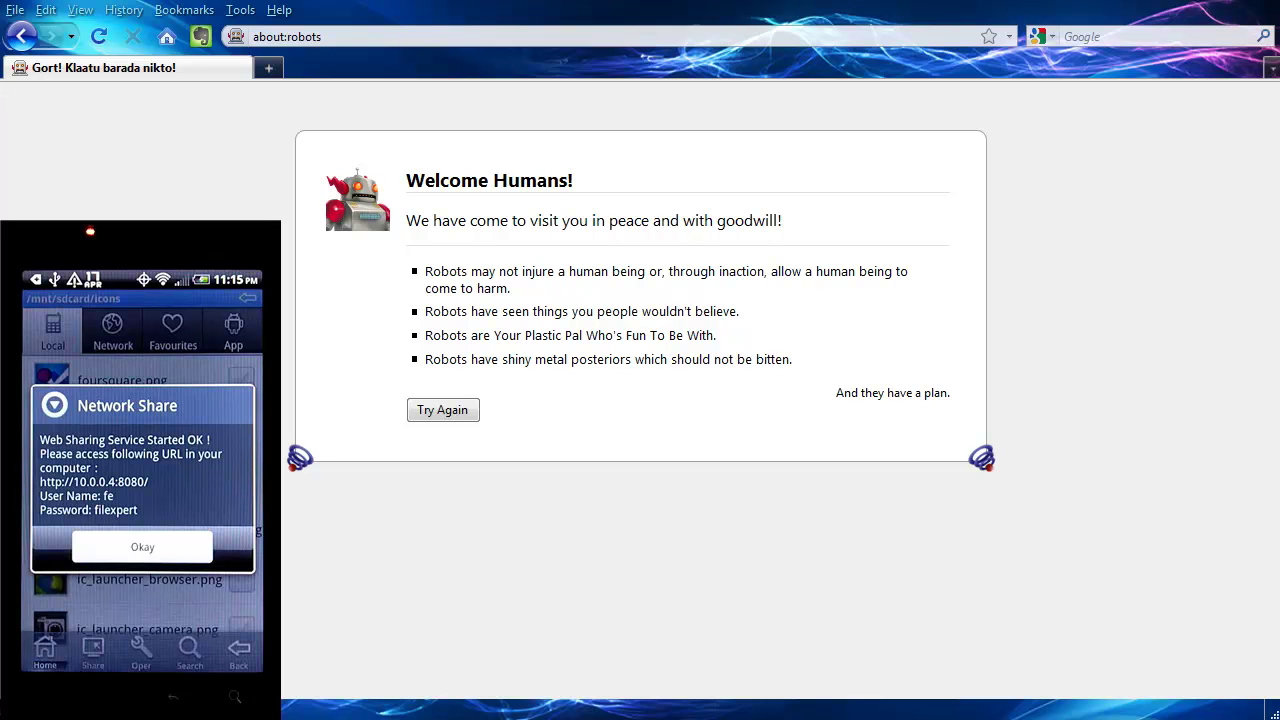
left_click(524, 34)
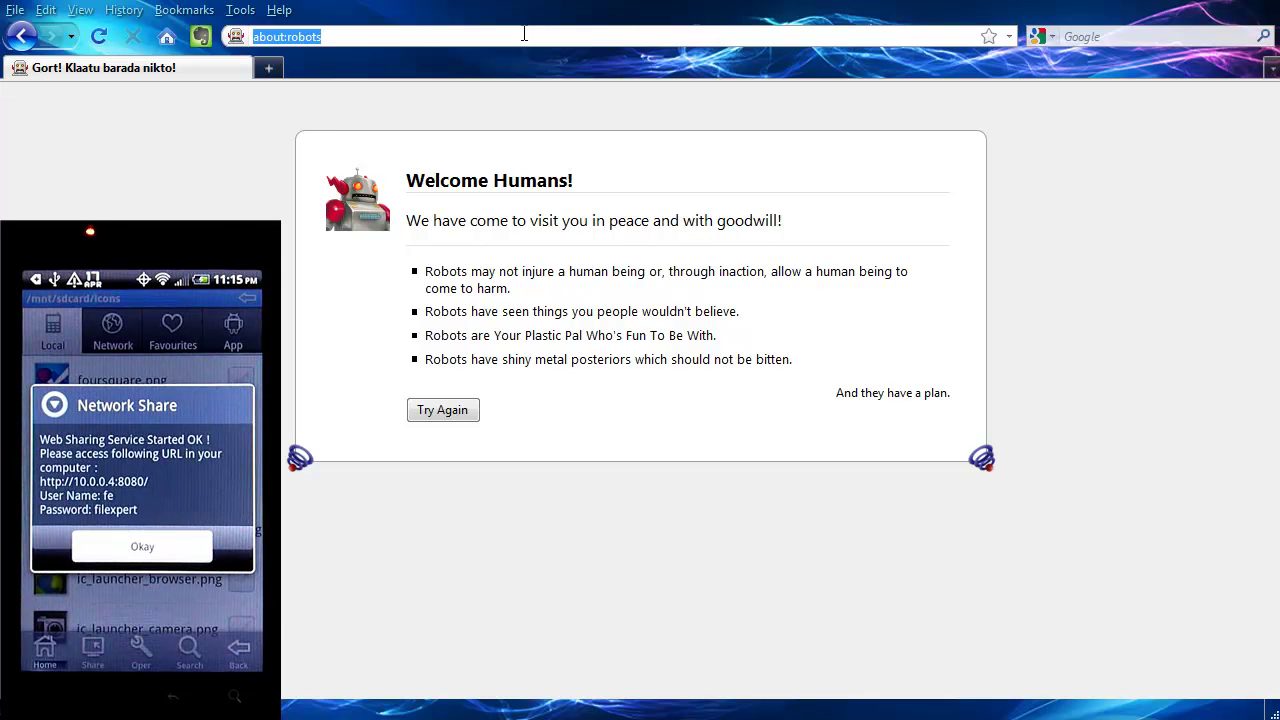
type("http")
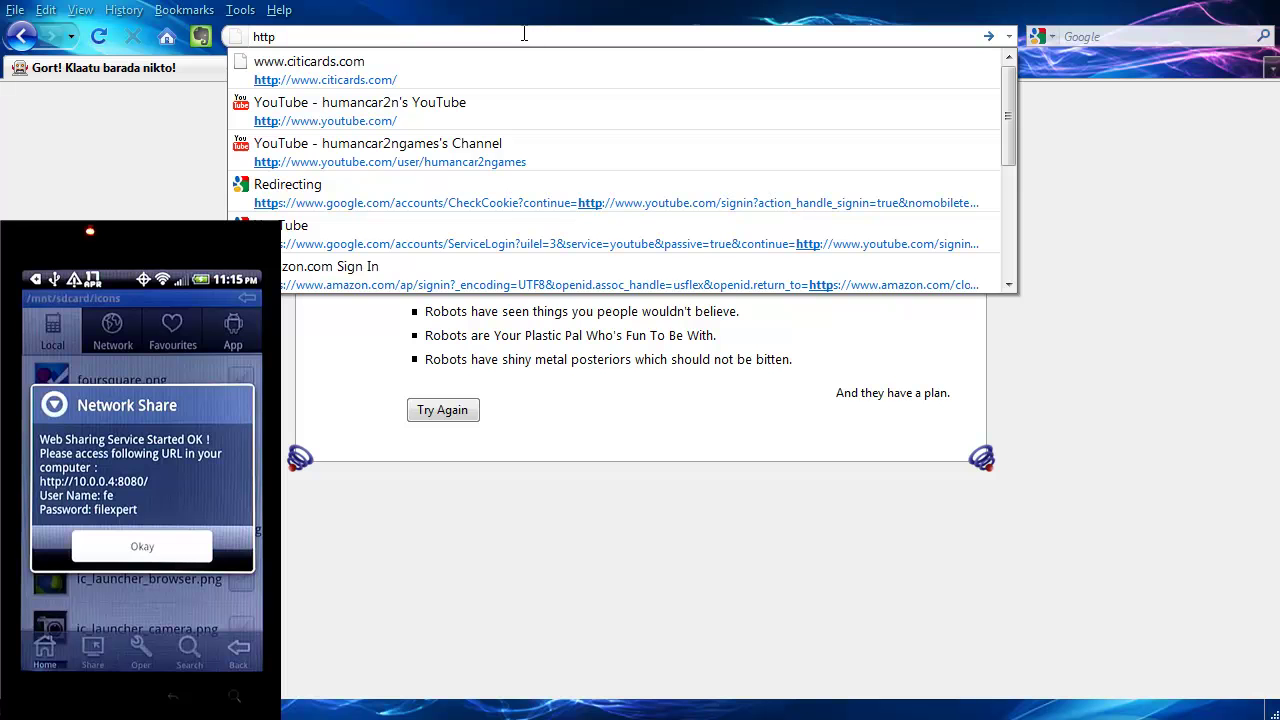
type(":")
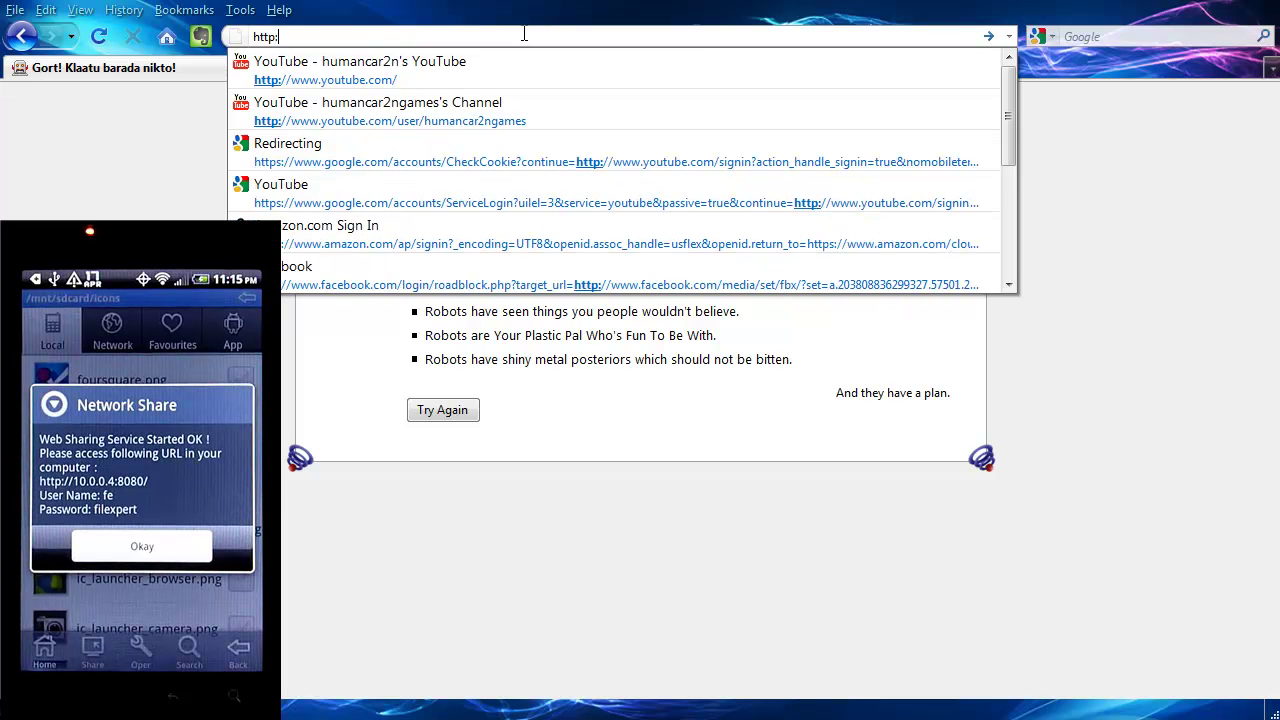
type("//1")
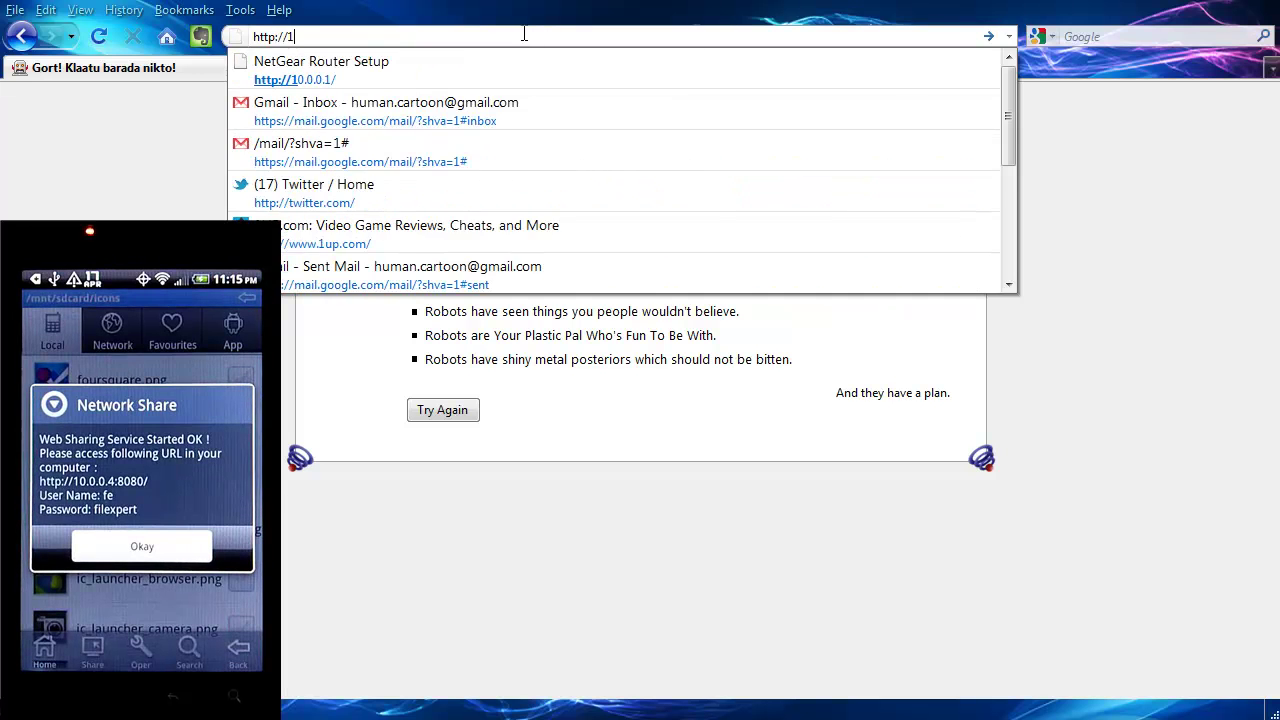
type("0.0.0")
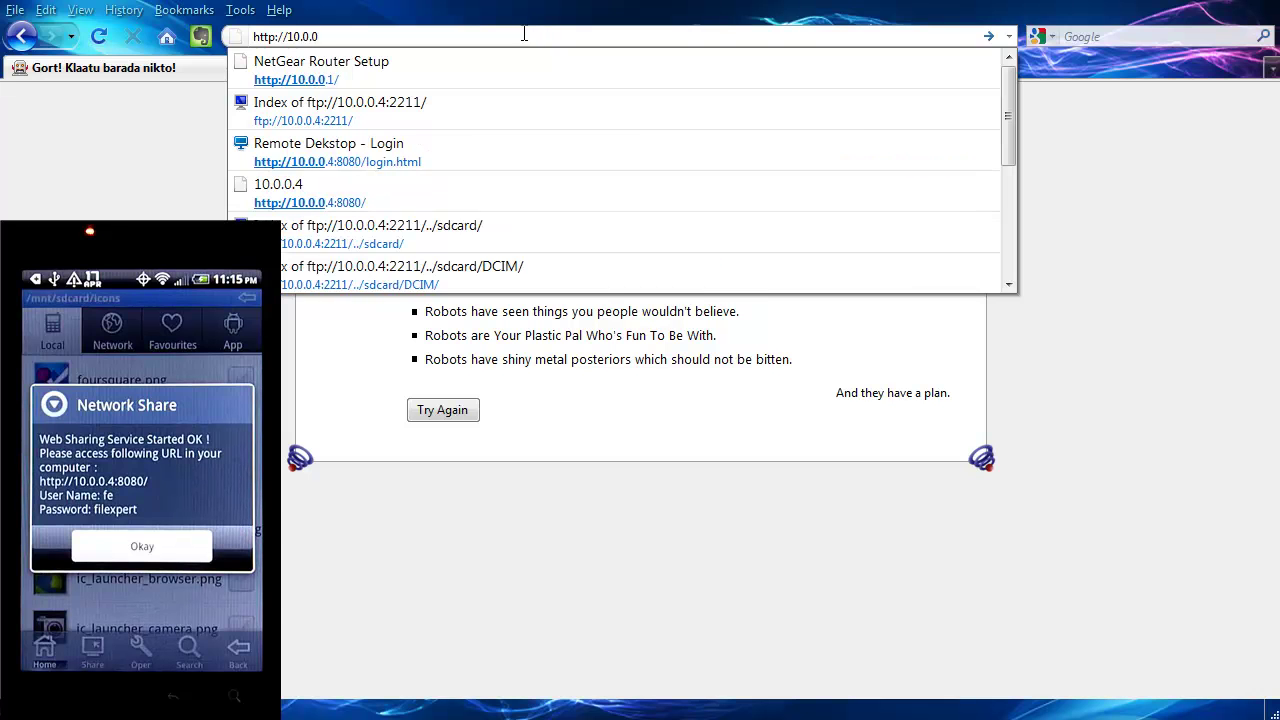
type(".4")
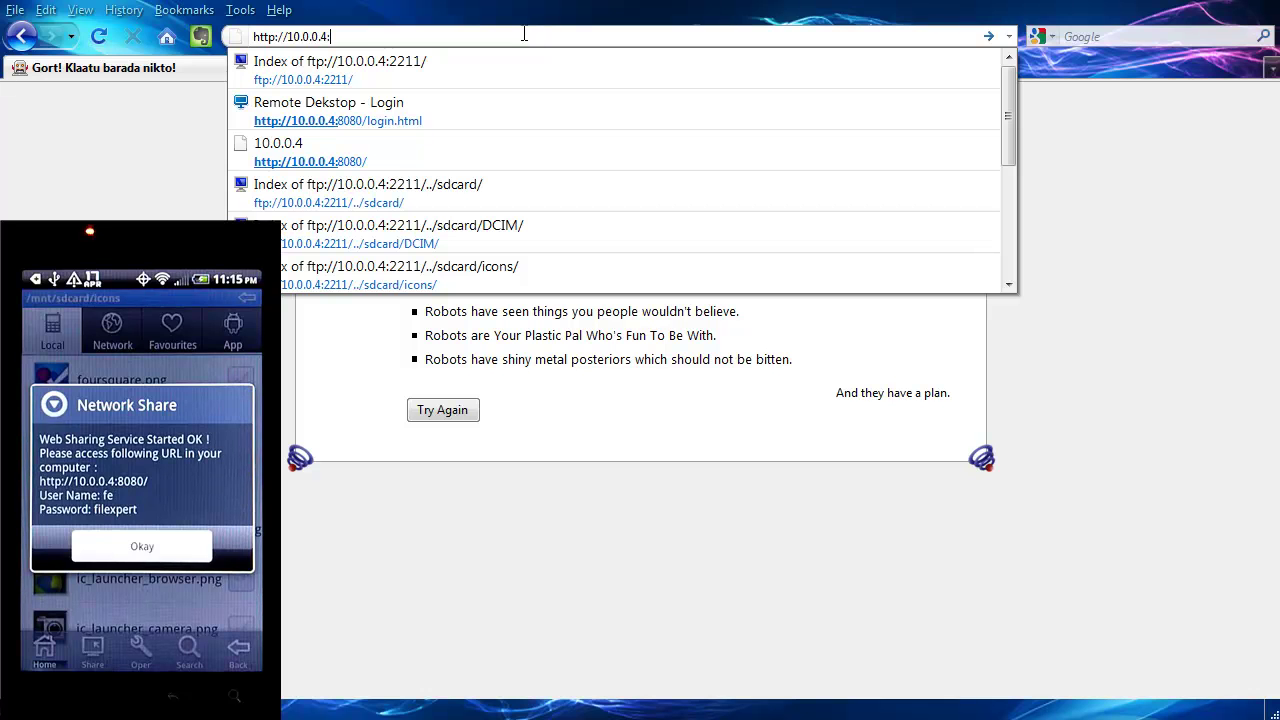
type(":8080")
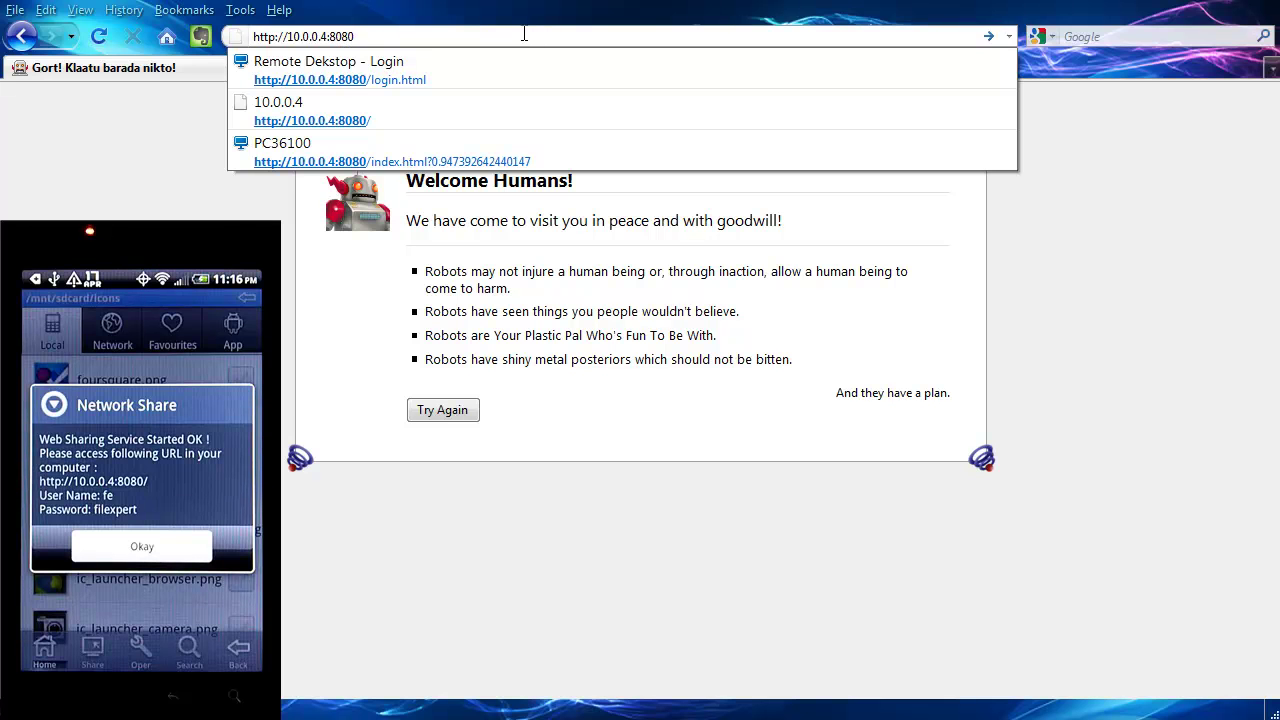
key("Return")
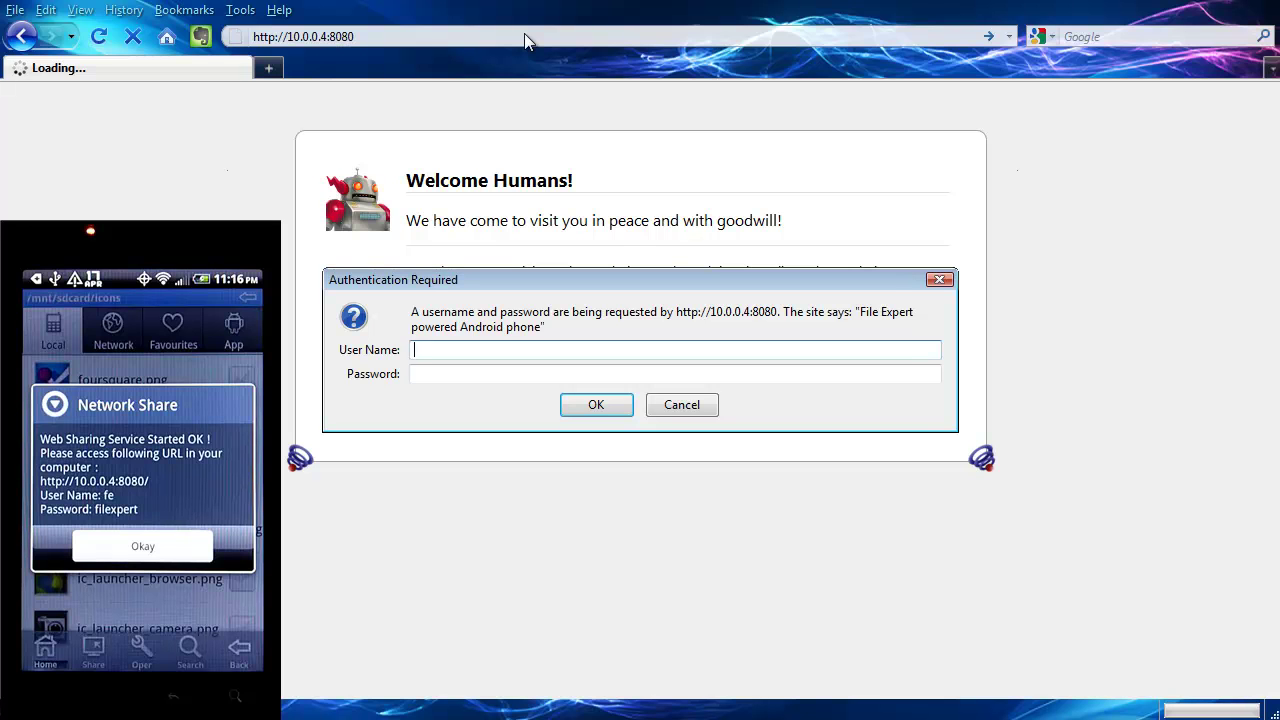
Log in with the user name and password the phone's web sharing displayed.
type("fe")
left_click(540, 375)
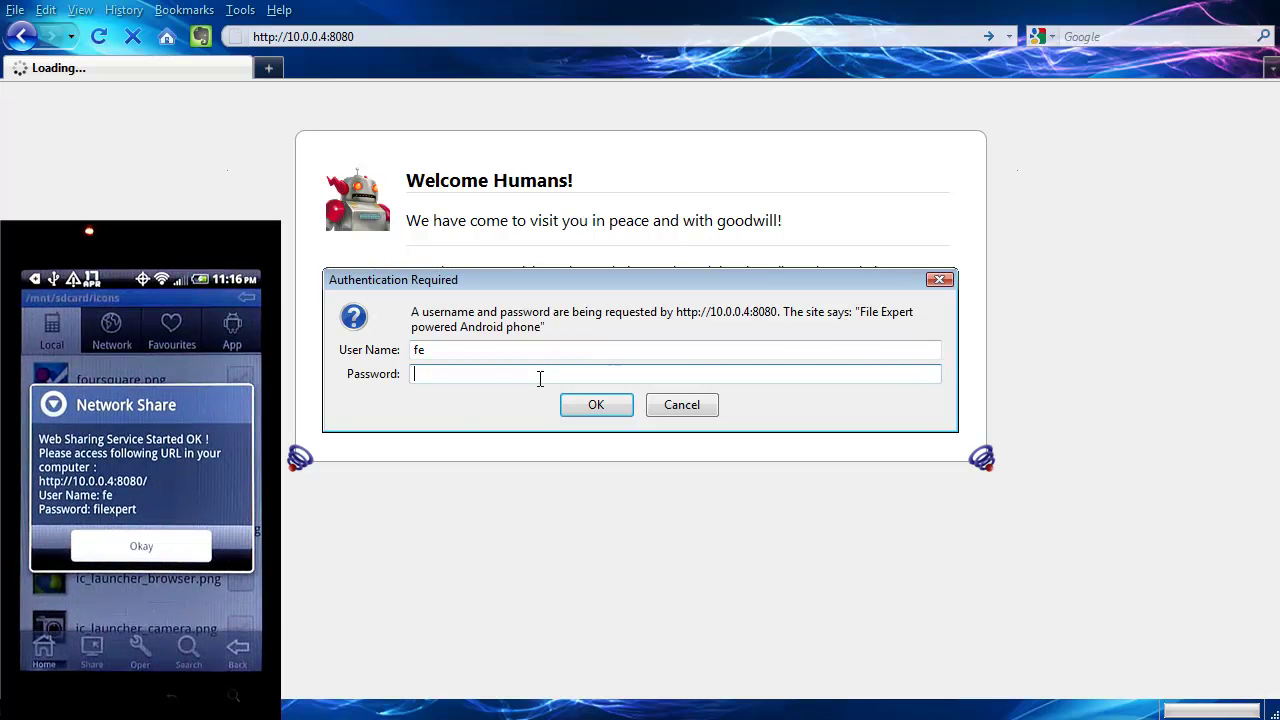
type("filexpert")
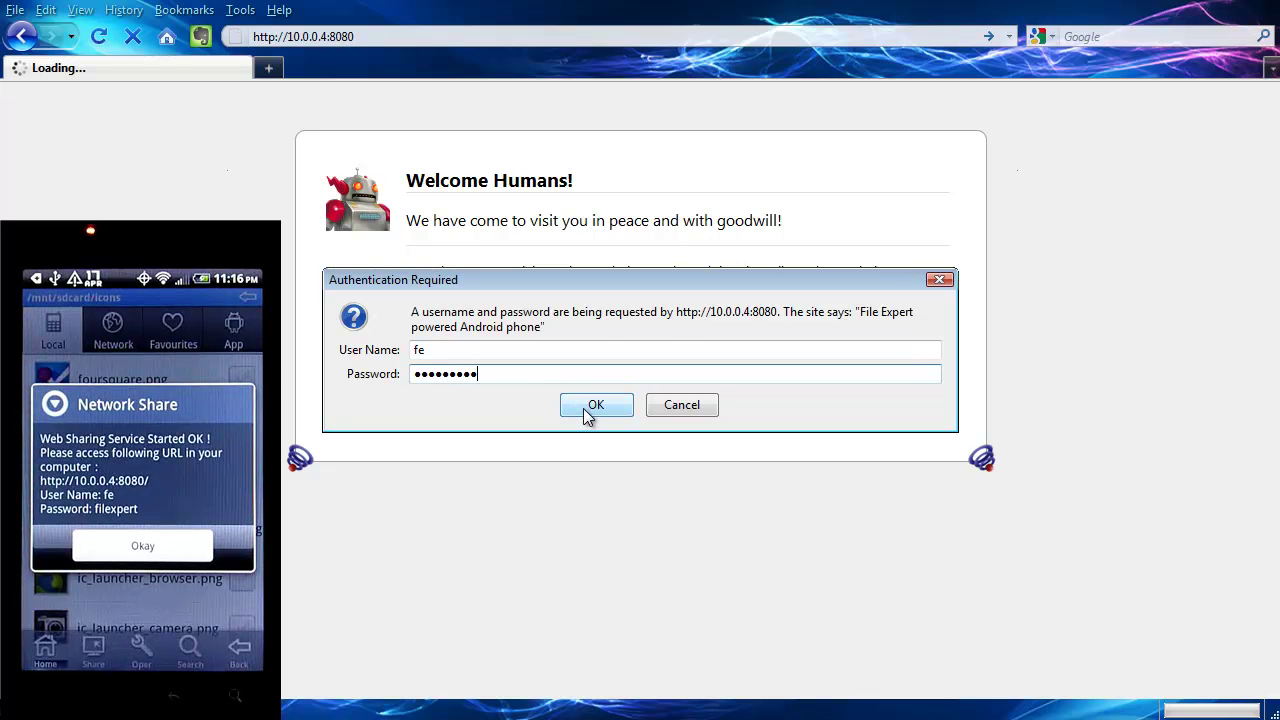
left_click(583, 408)
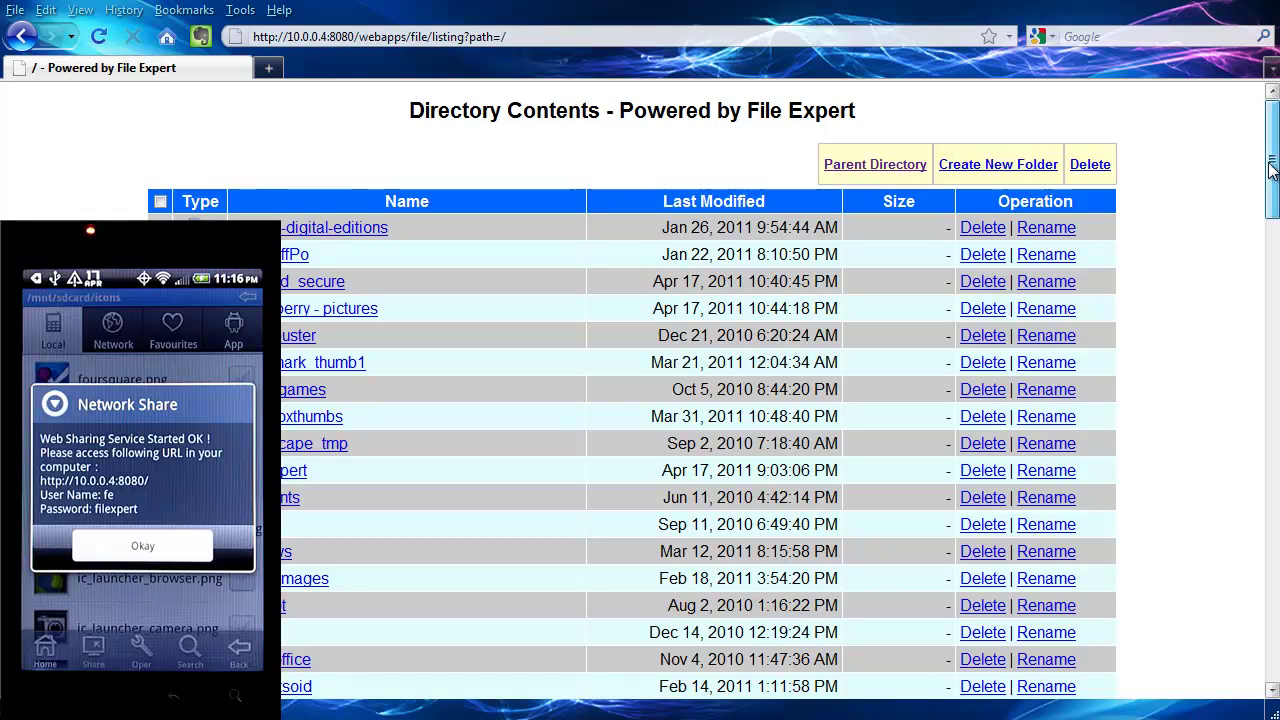
Open the icons folder in the web listing, preview pandora.png, and return to the listing.
left_click_drag(1270, 170, 1266, 388)
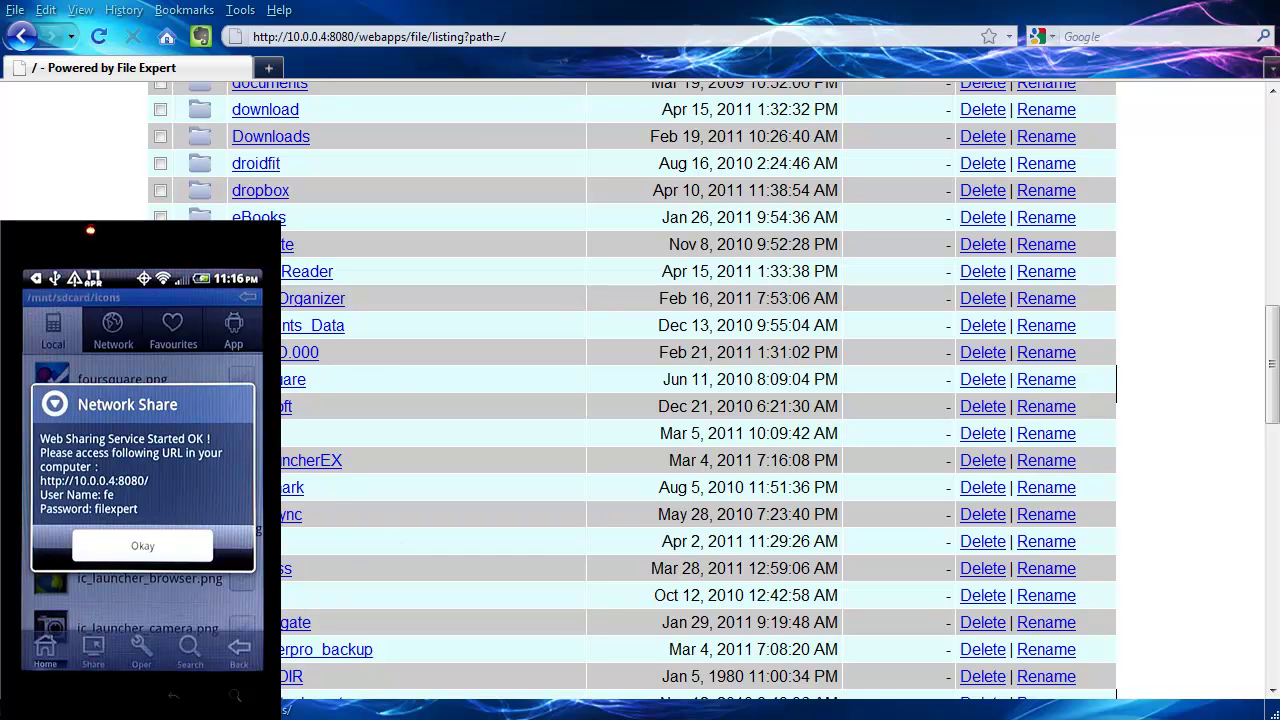
left_click(250, 433)
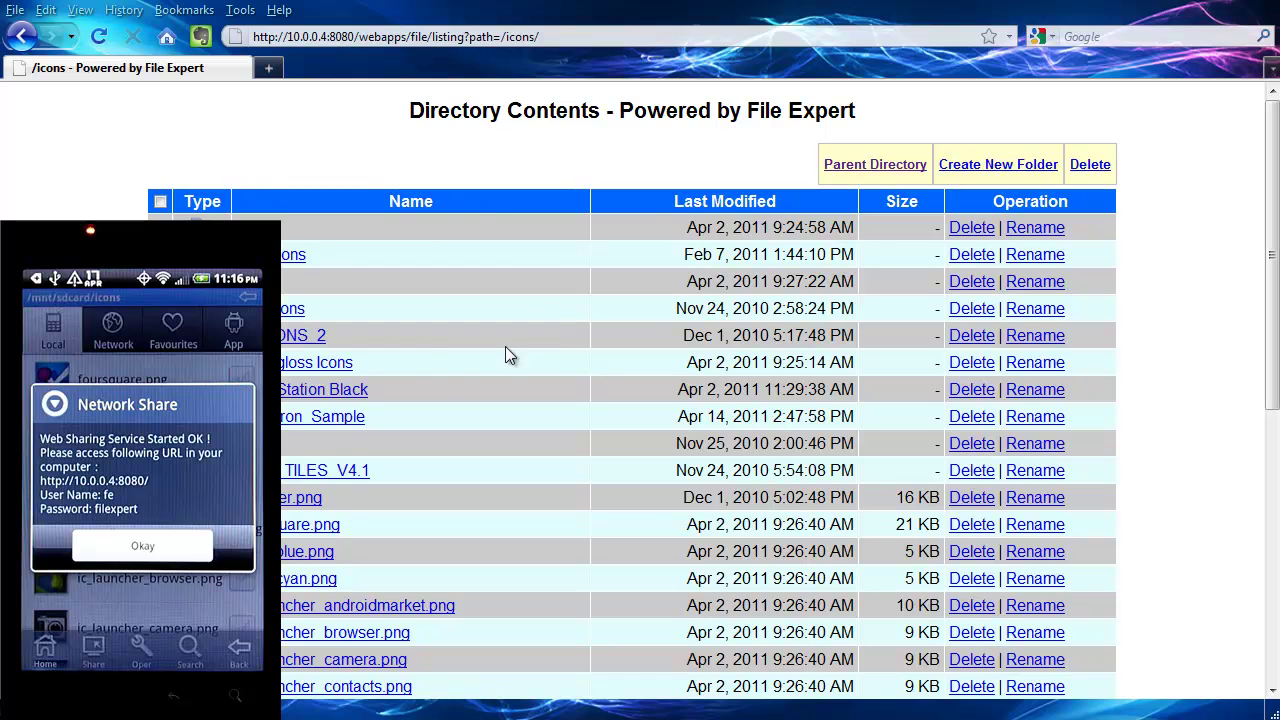
left_click_drag(1276, 155, 1263, 185)
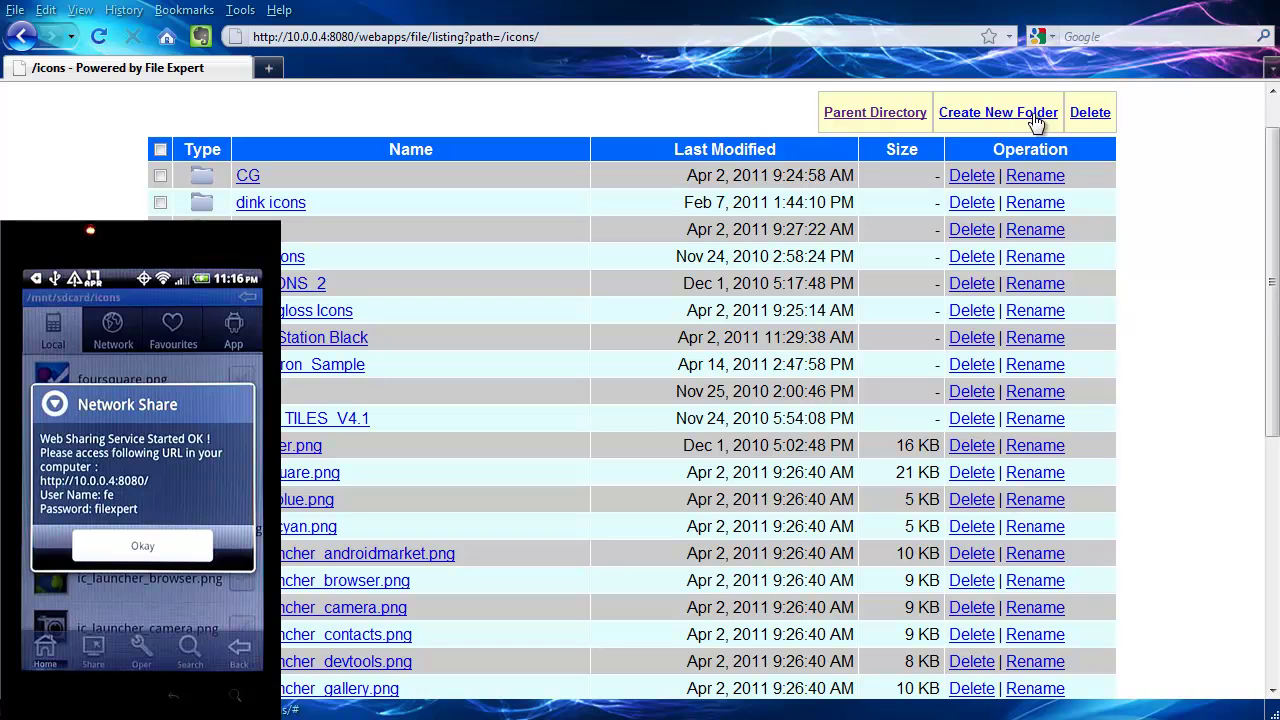
left_click_drag(1273, 283, 1273, 458)
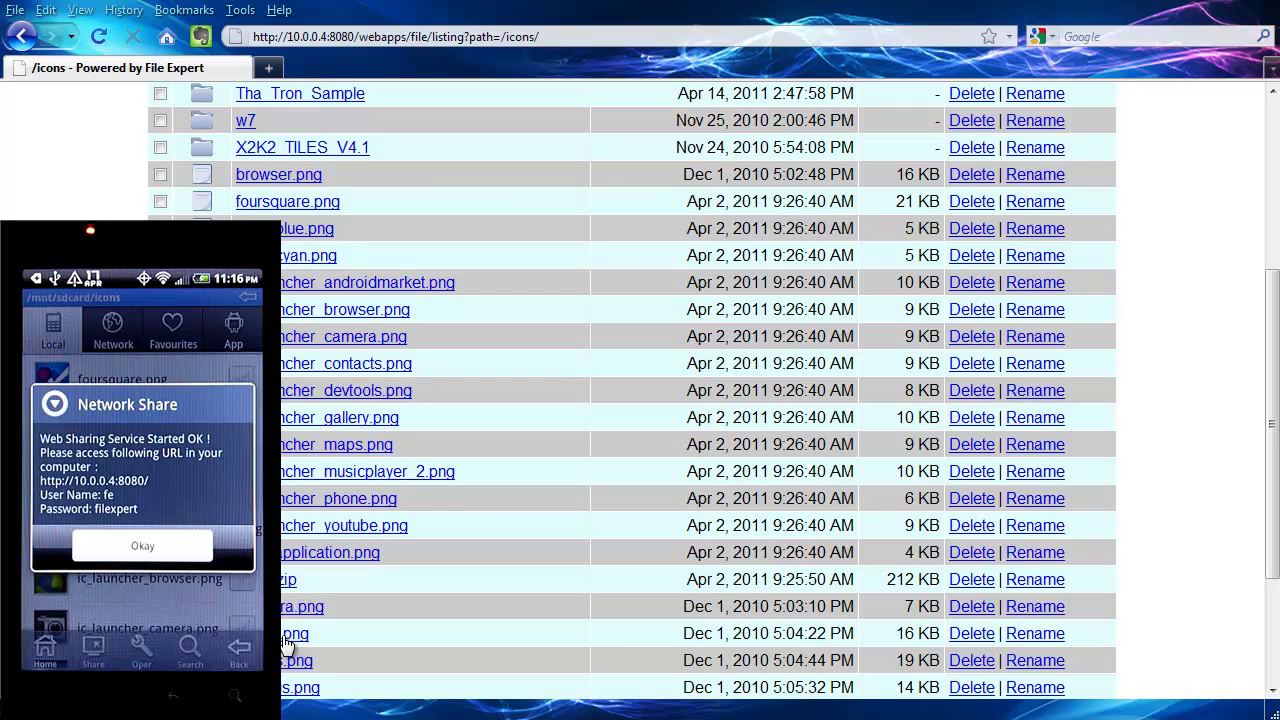
left_click(300, 606)
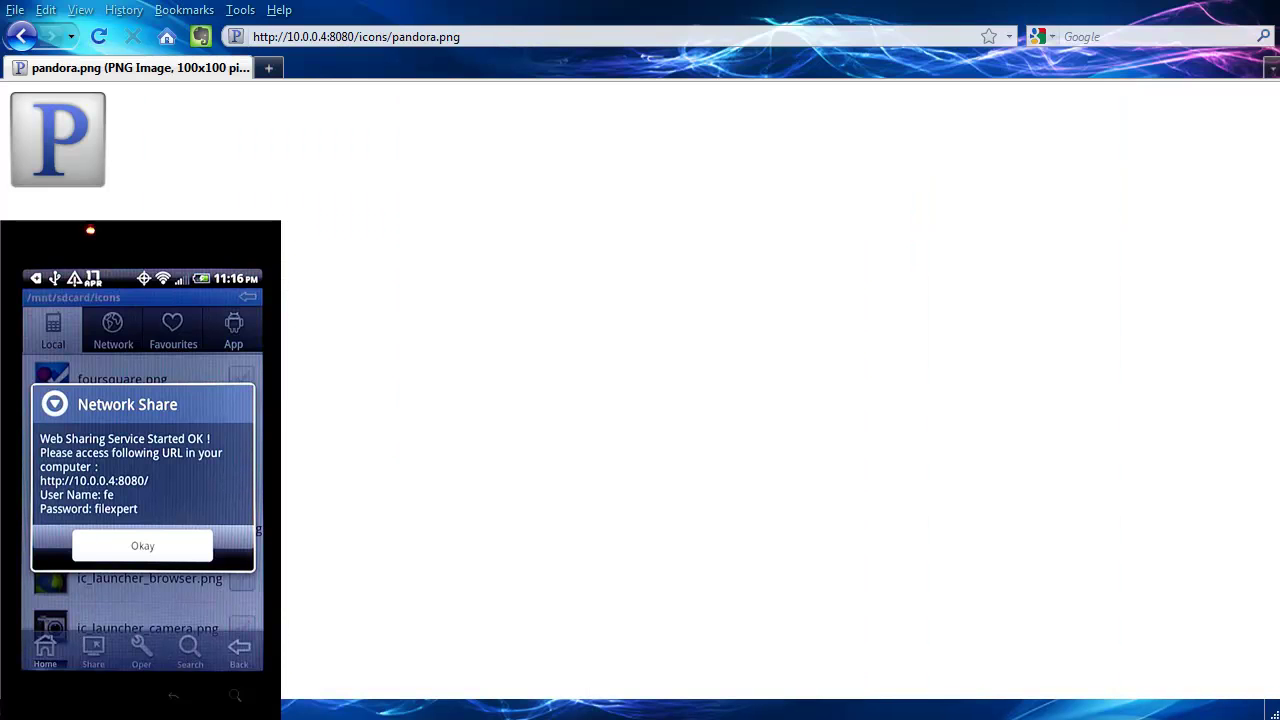
left_click(20, 36)
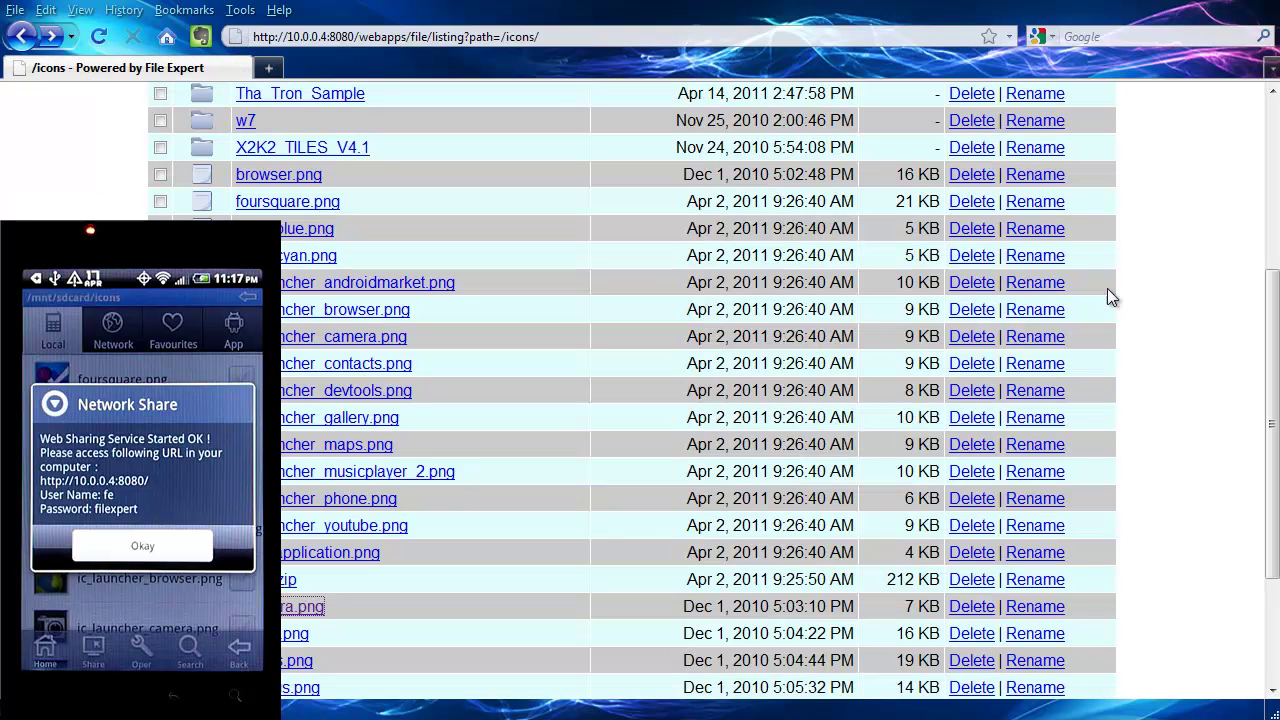
left_click_drag(1273, 483, 1273, 590)
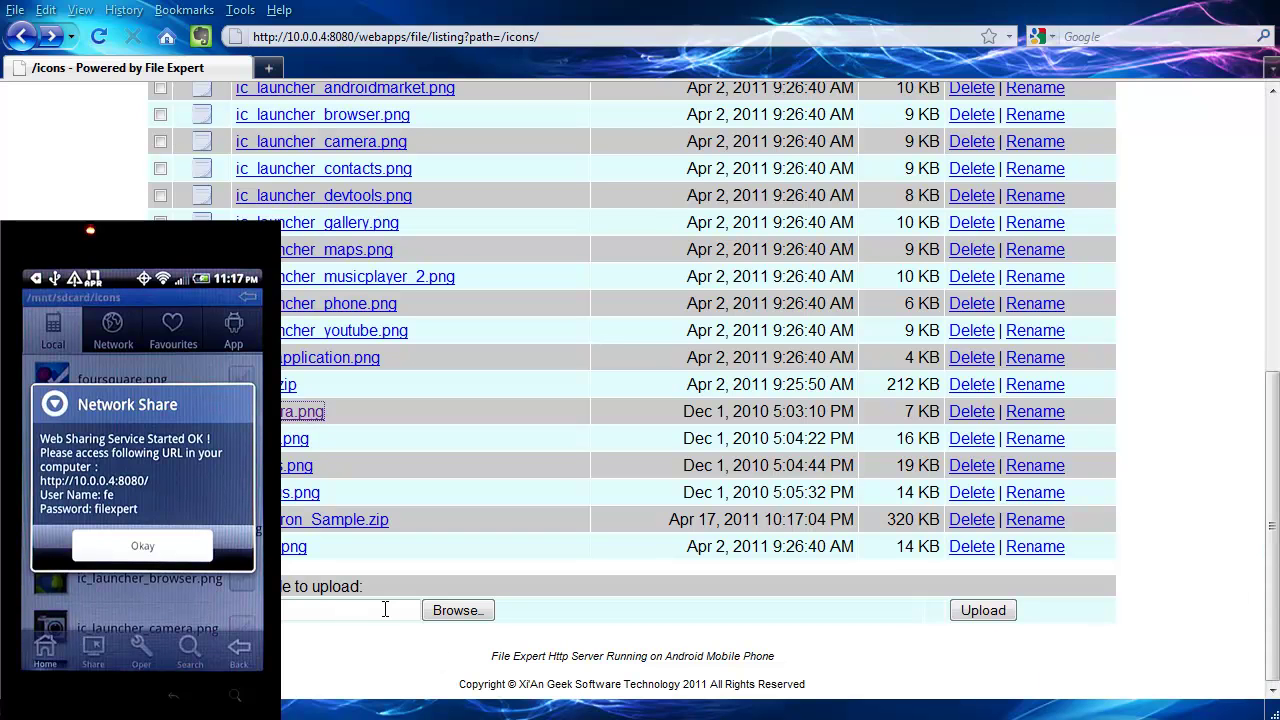
Open and cancel the upload file chooser, then open a new blank Firefox tab.
left_click(458, 611)
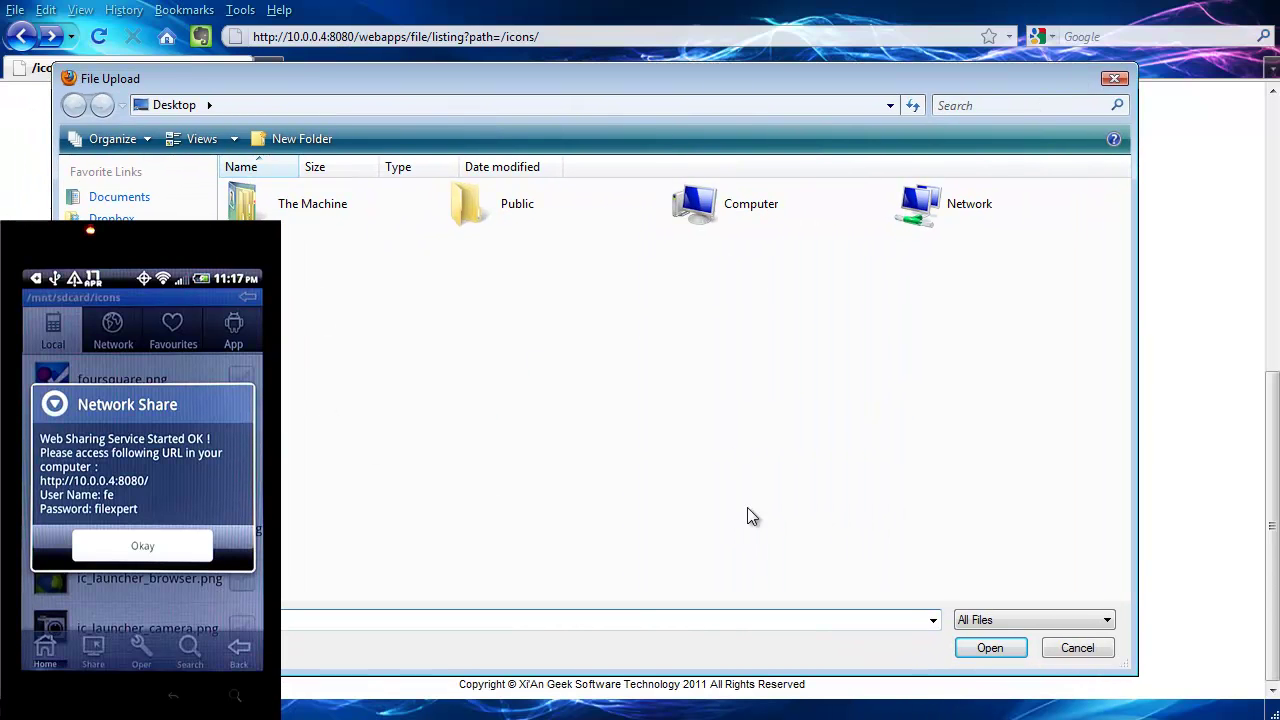
left_click(1085, 654)
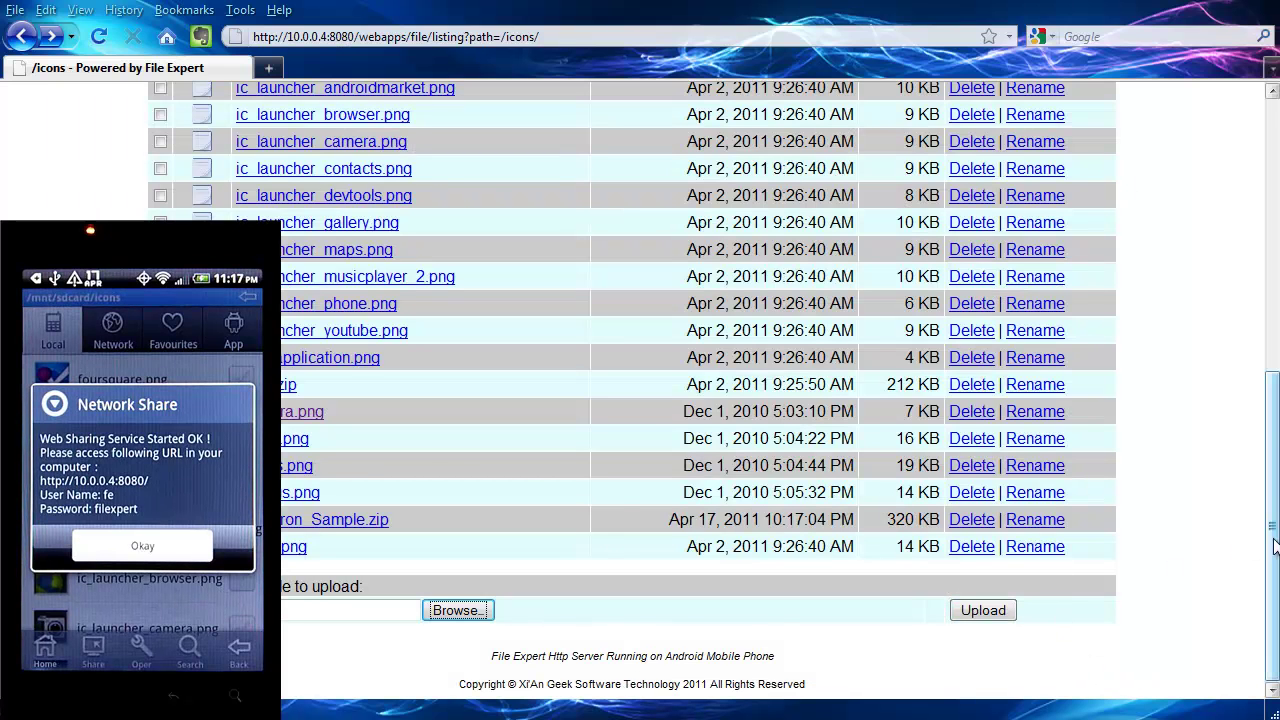
left_click(268, 72)
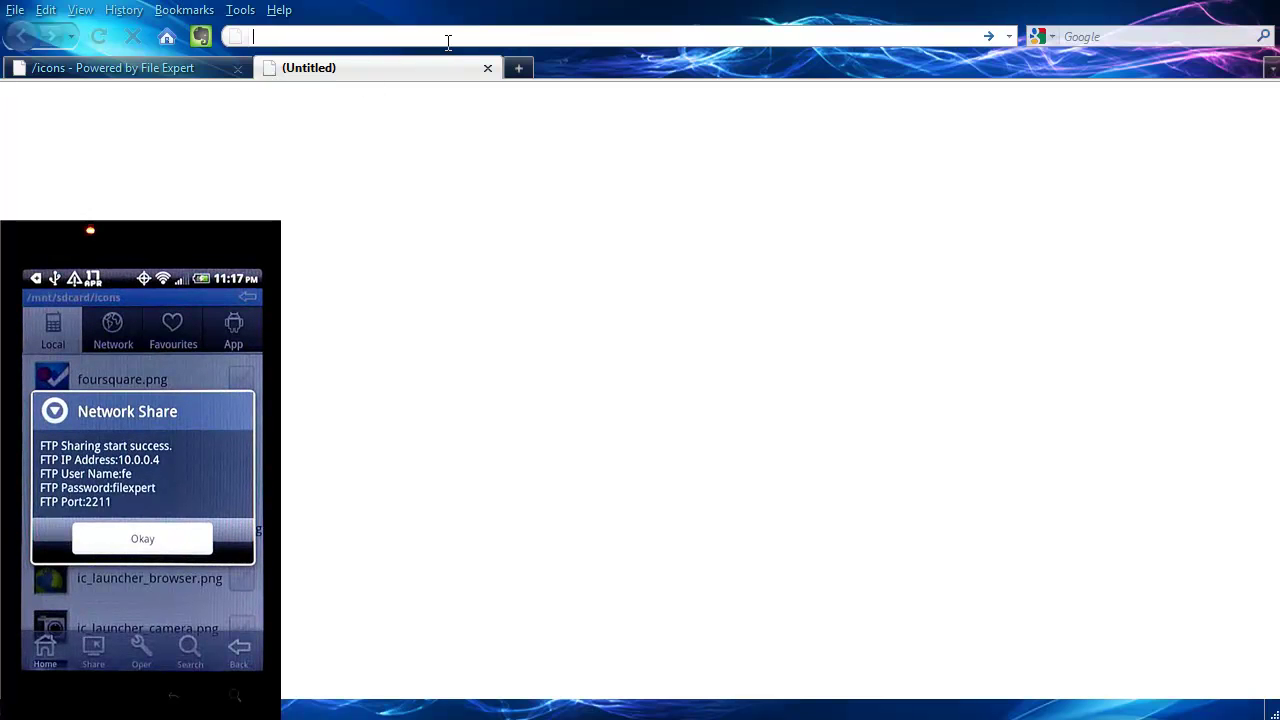
Open ftp://10.0.0.4:2211 in Firefox and sign in with the corrected sharing user name and password.
type("ftp")
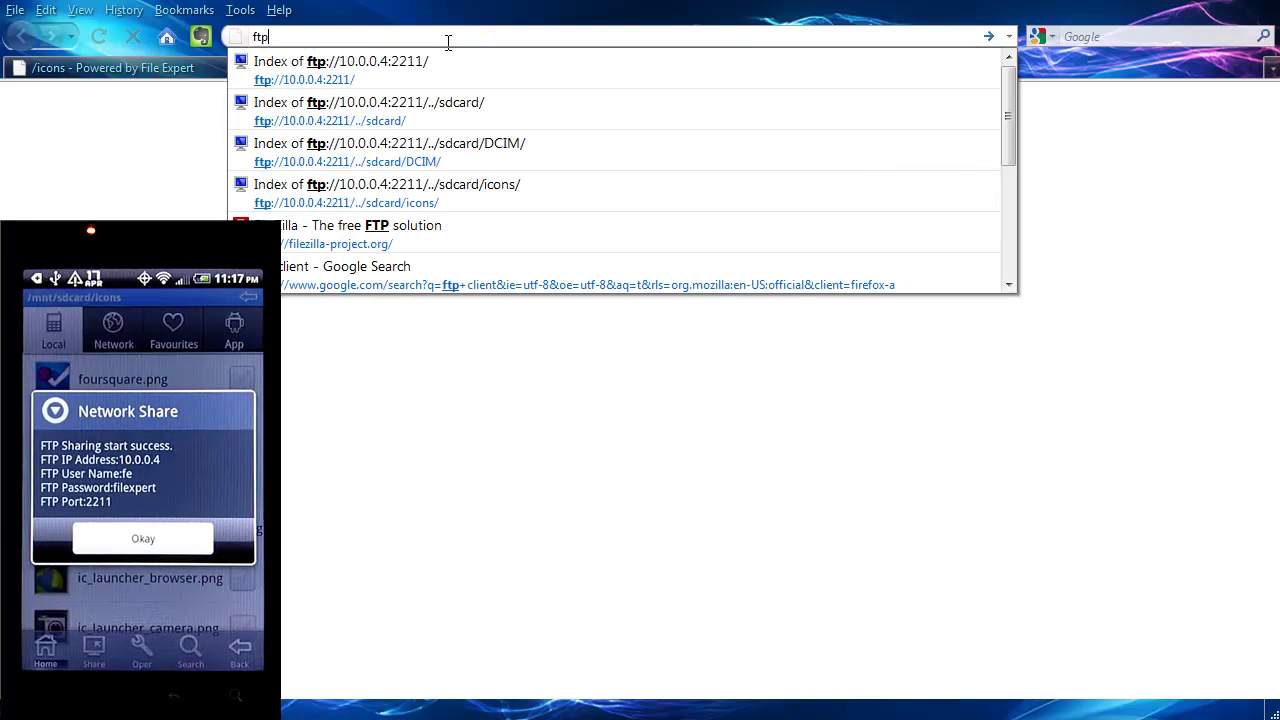
type("://")
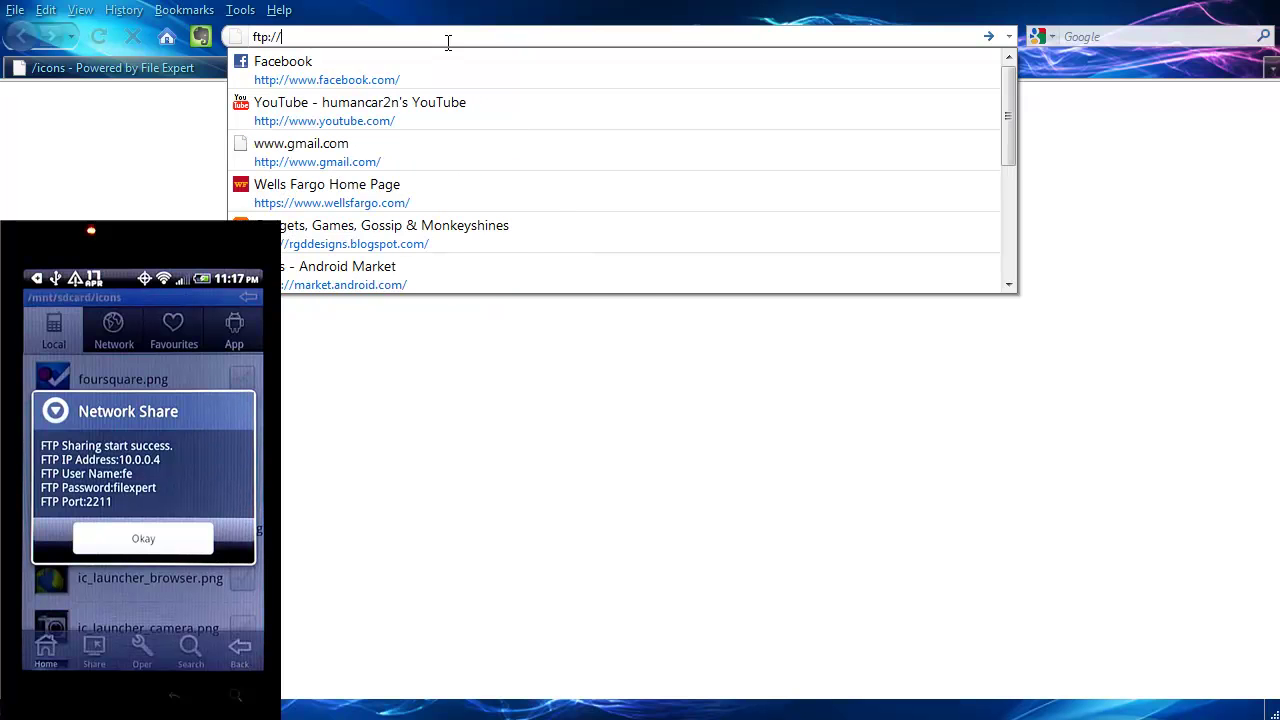
type("10.0")
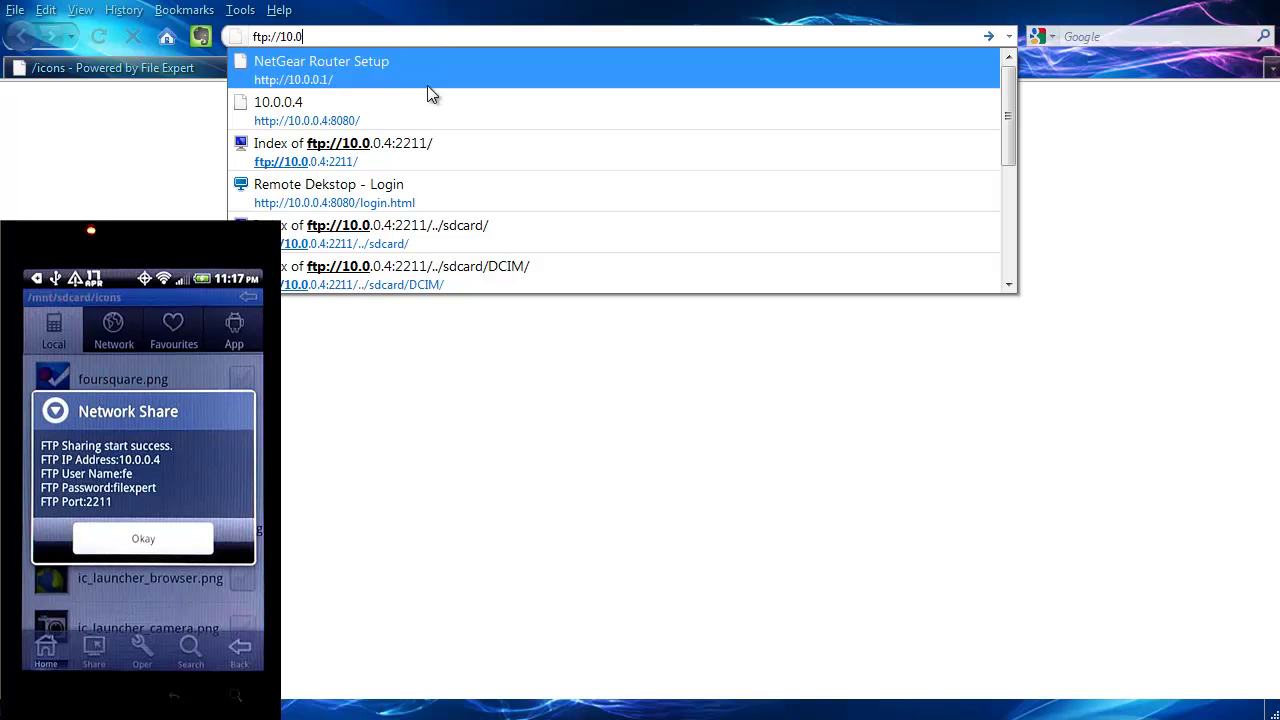
left_click(396, 148)
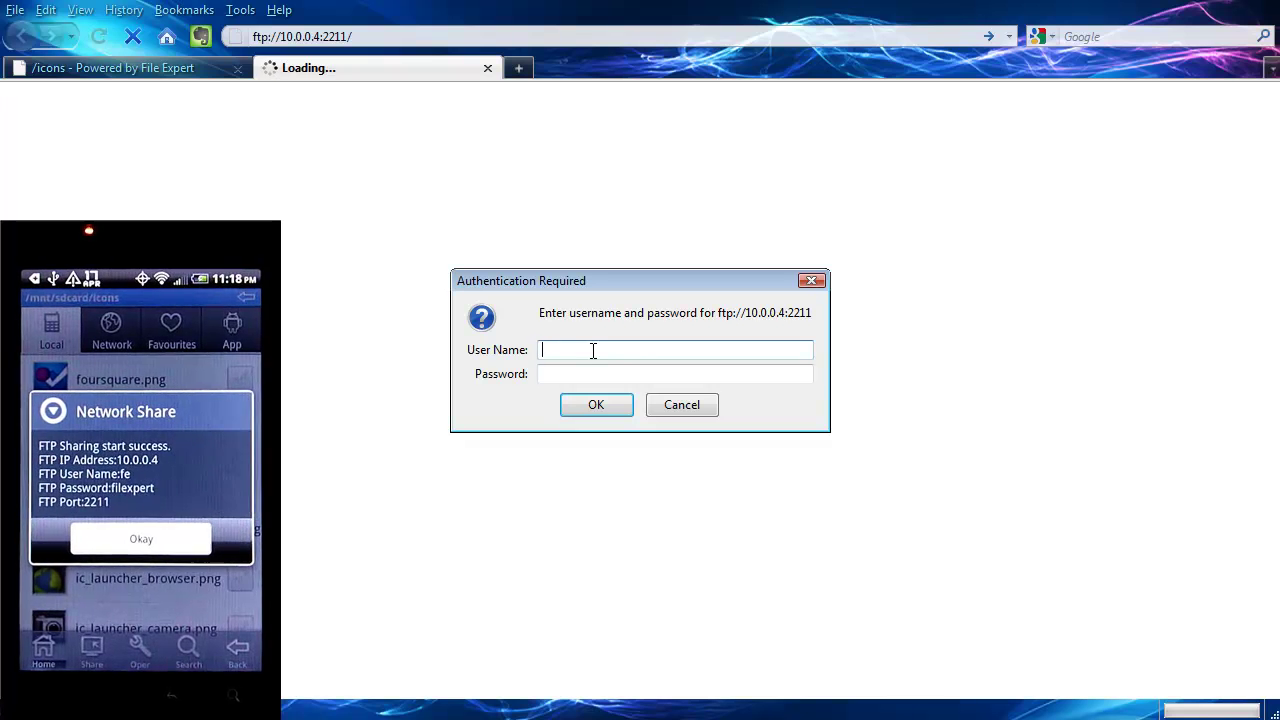
type("il")
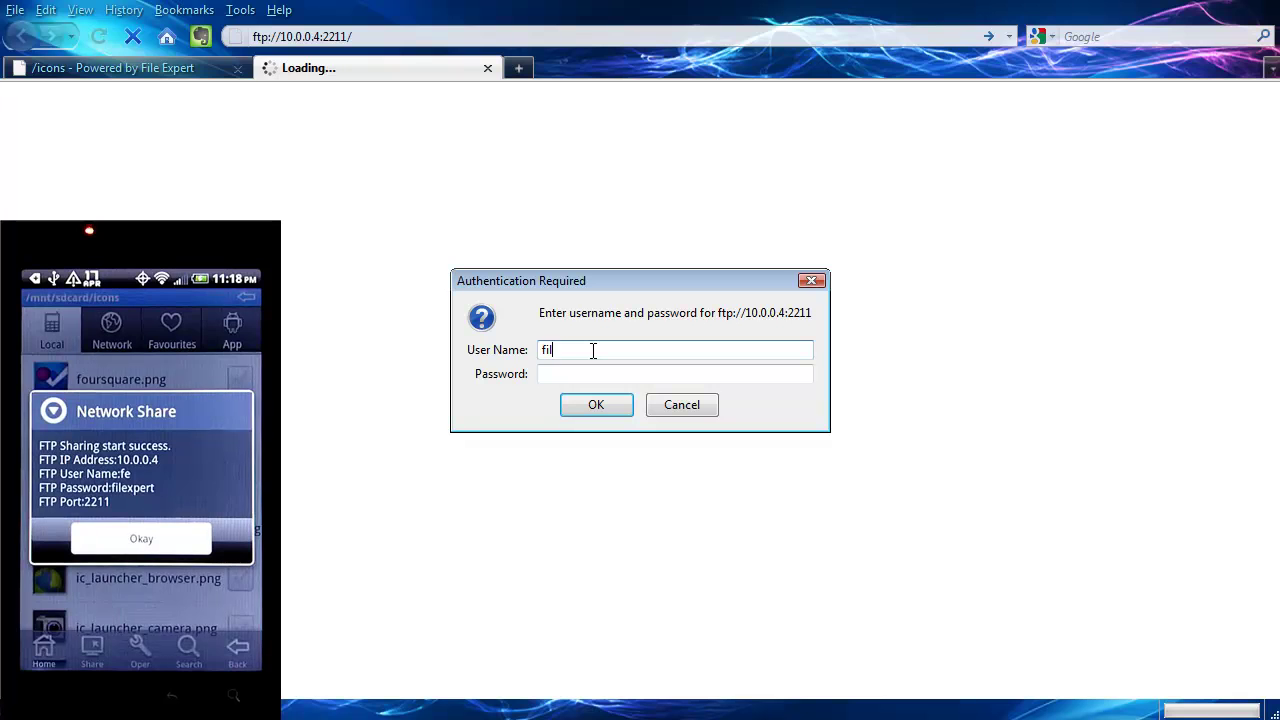
type("e")
key("BackSpace")
key("BackSpace")
key("BackSpace")
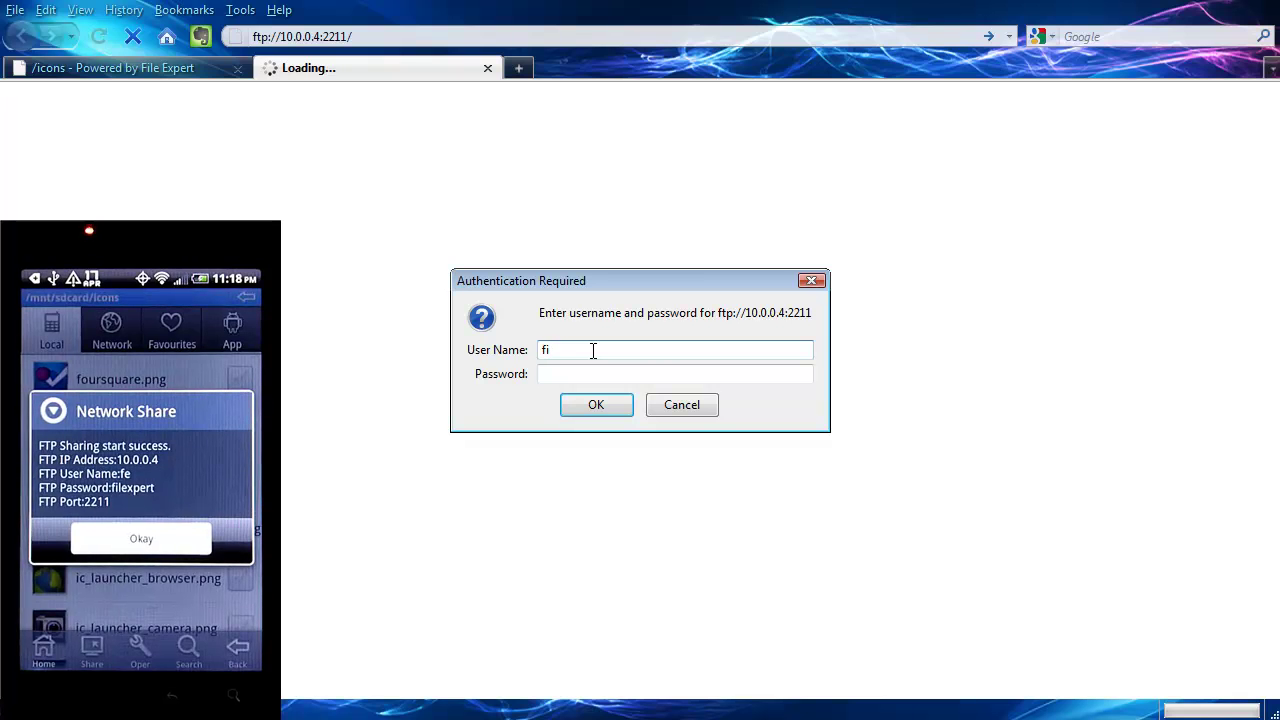
type("e")
left_click(592, 374)
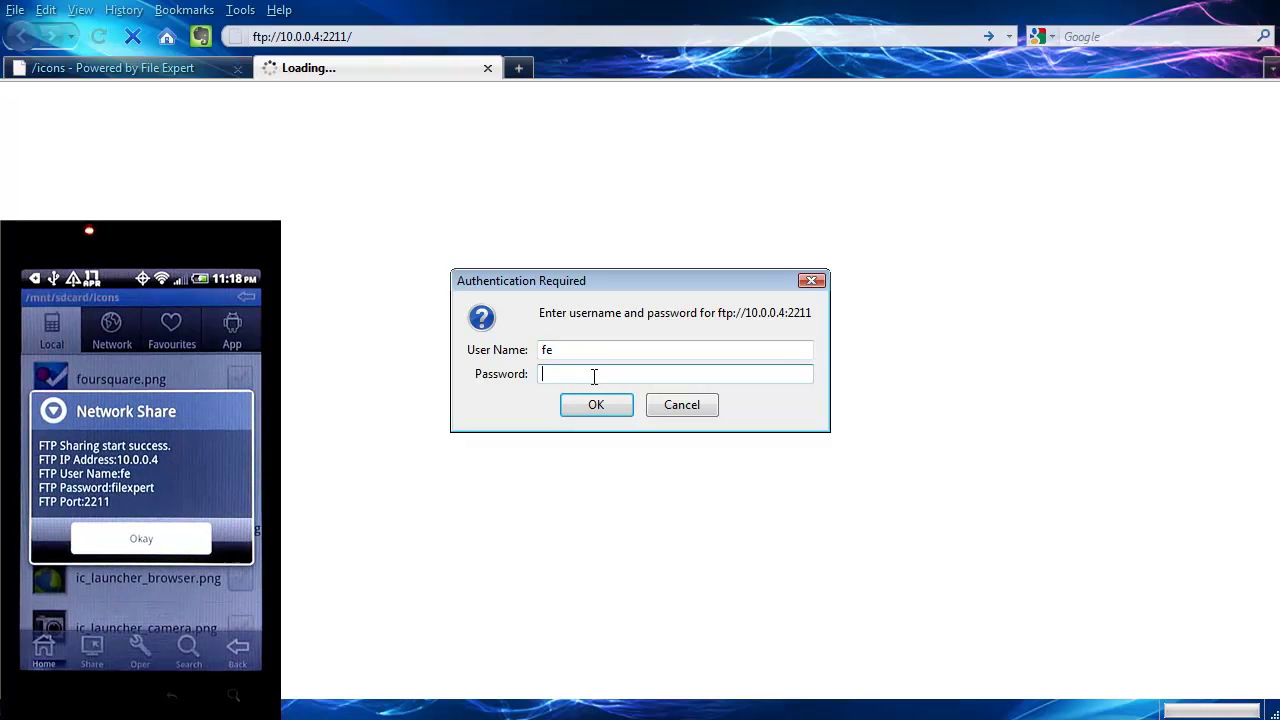
type("filexp")
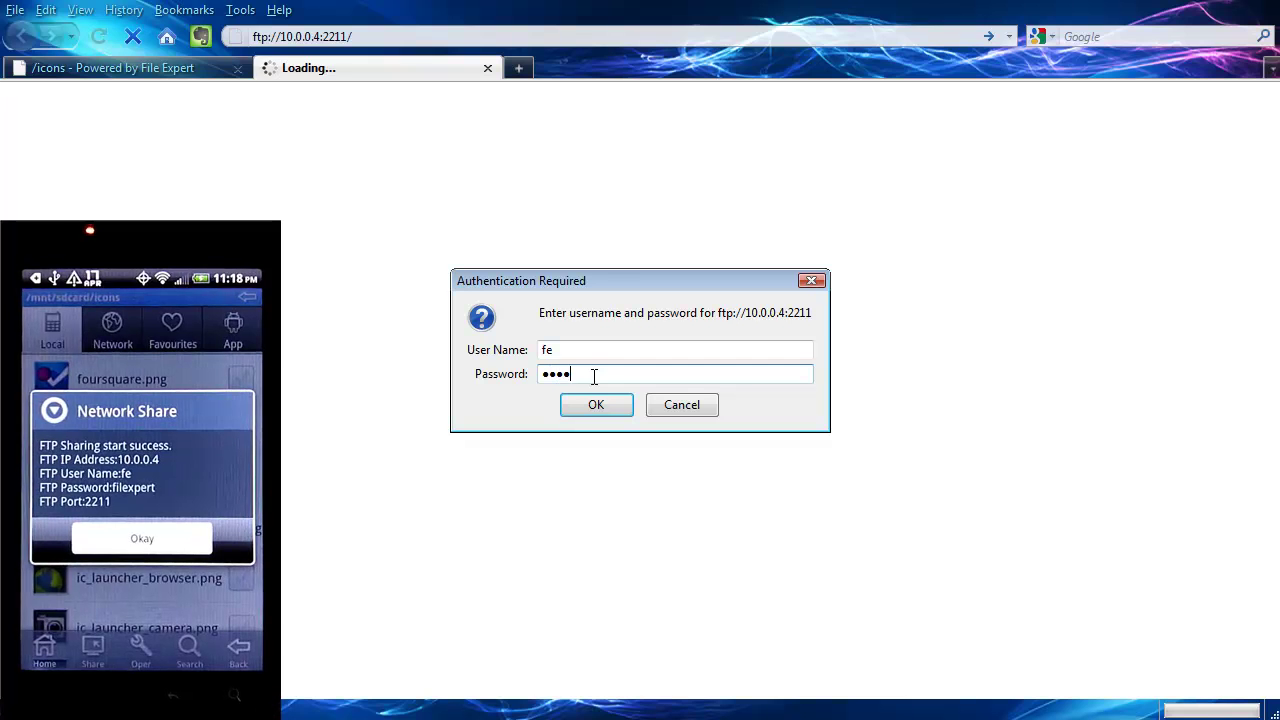
type("ert")
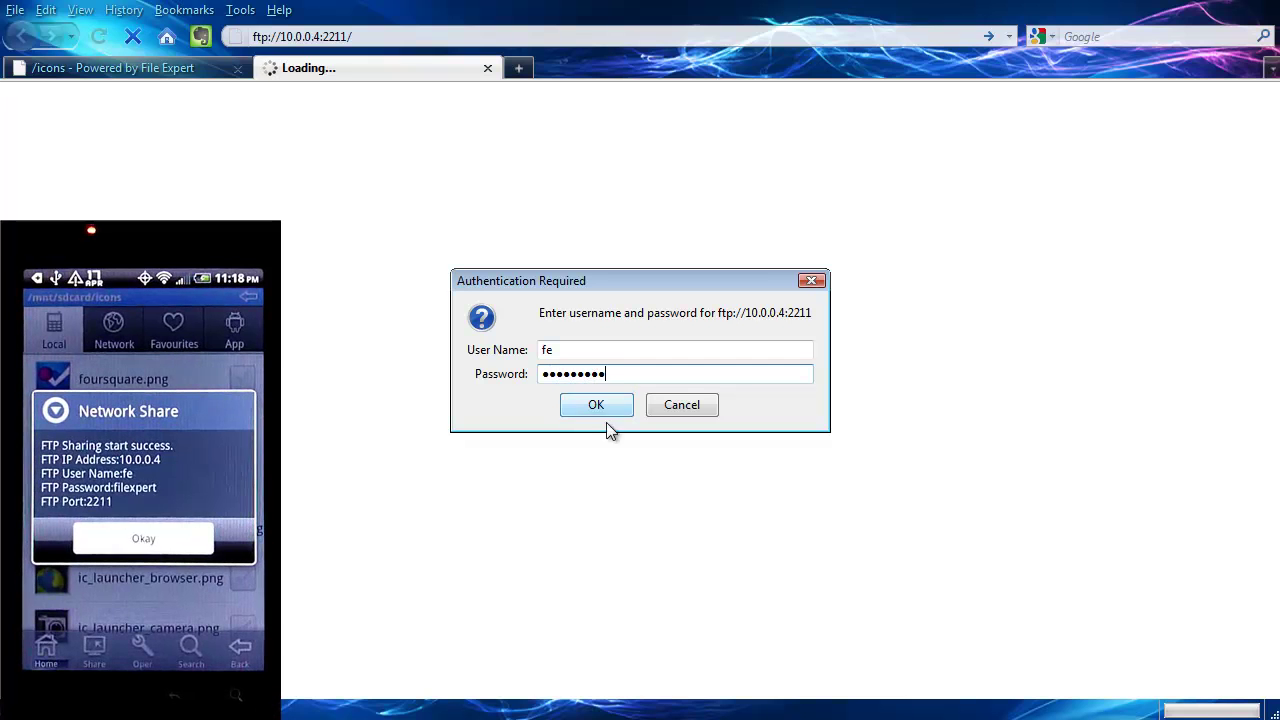
left_click(596, 405)
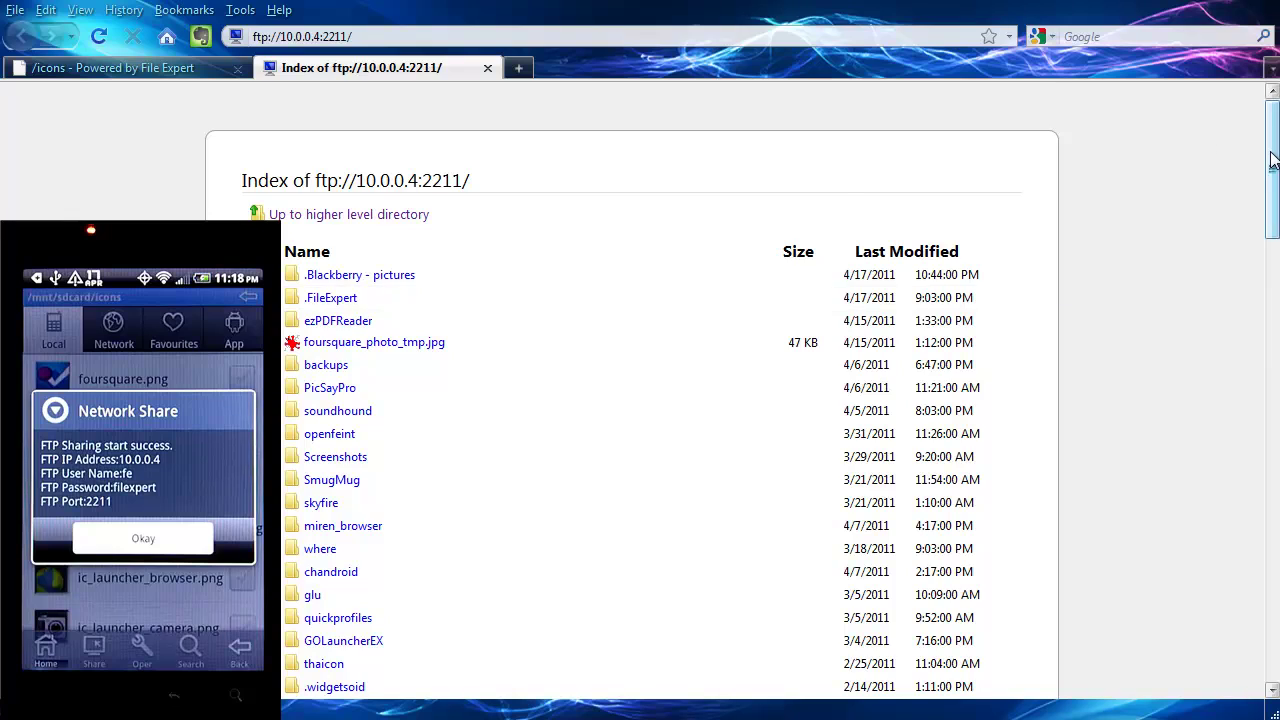
Scroll through the phone's FTP root listing in Firefox.
left_click_drag(1272, 188, 1273, 150)
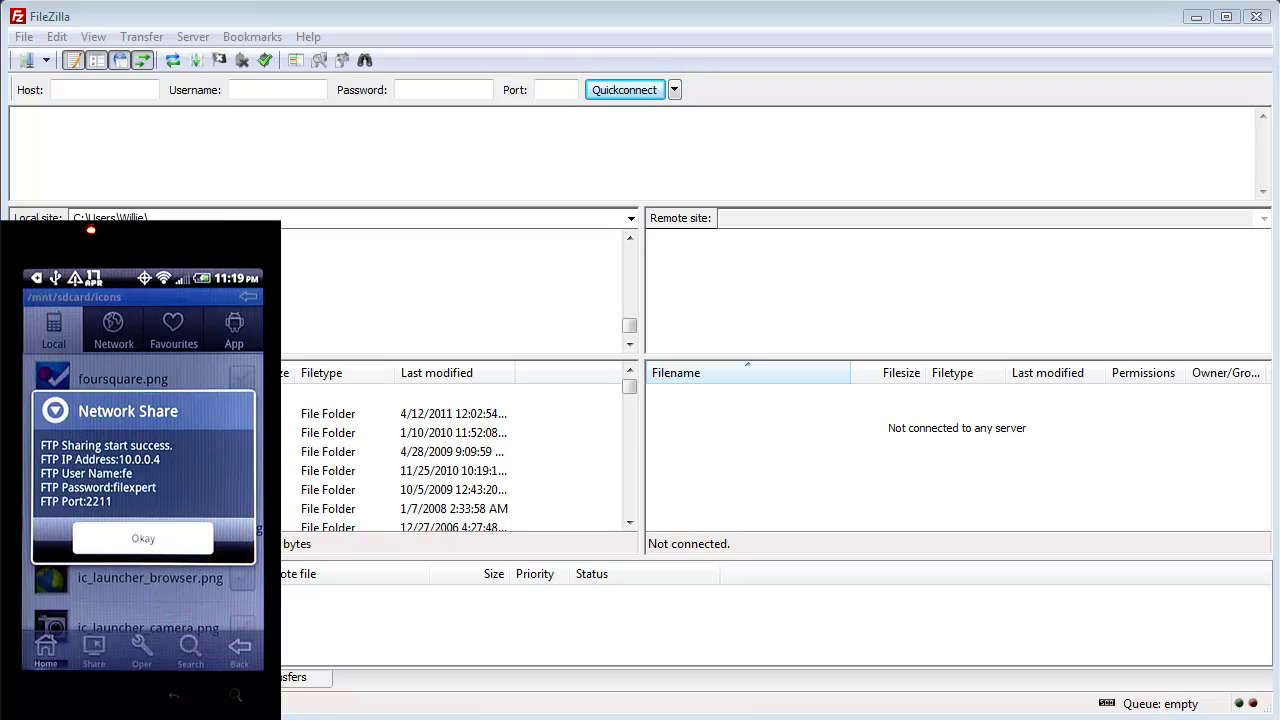
Select Desktop as the local folder in FileZilla's site tree.
left_click(633, 259)
left_click(633, 260)
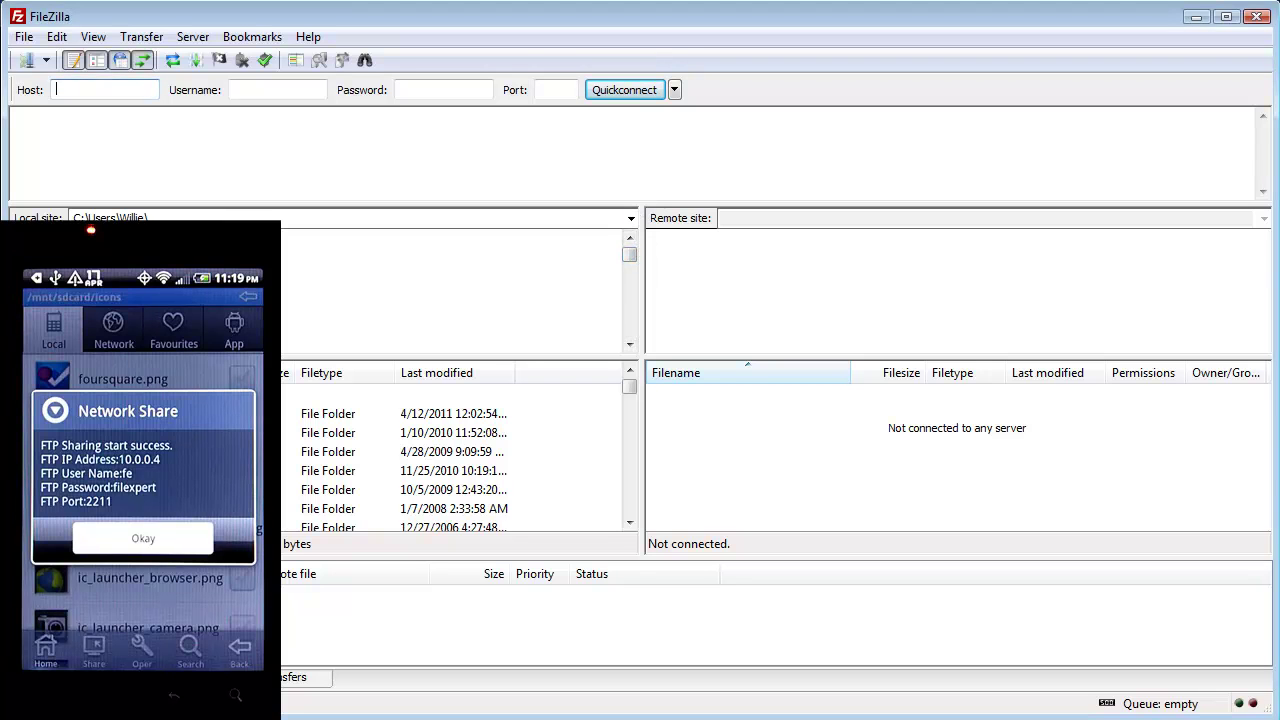
left_click(620, 315)
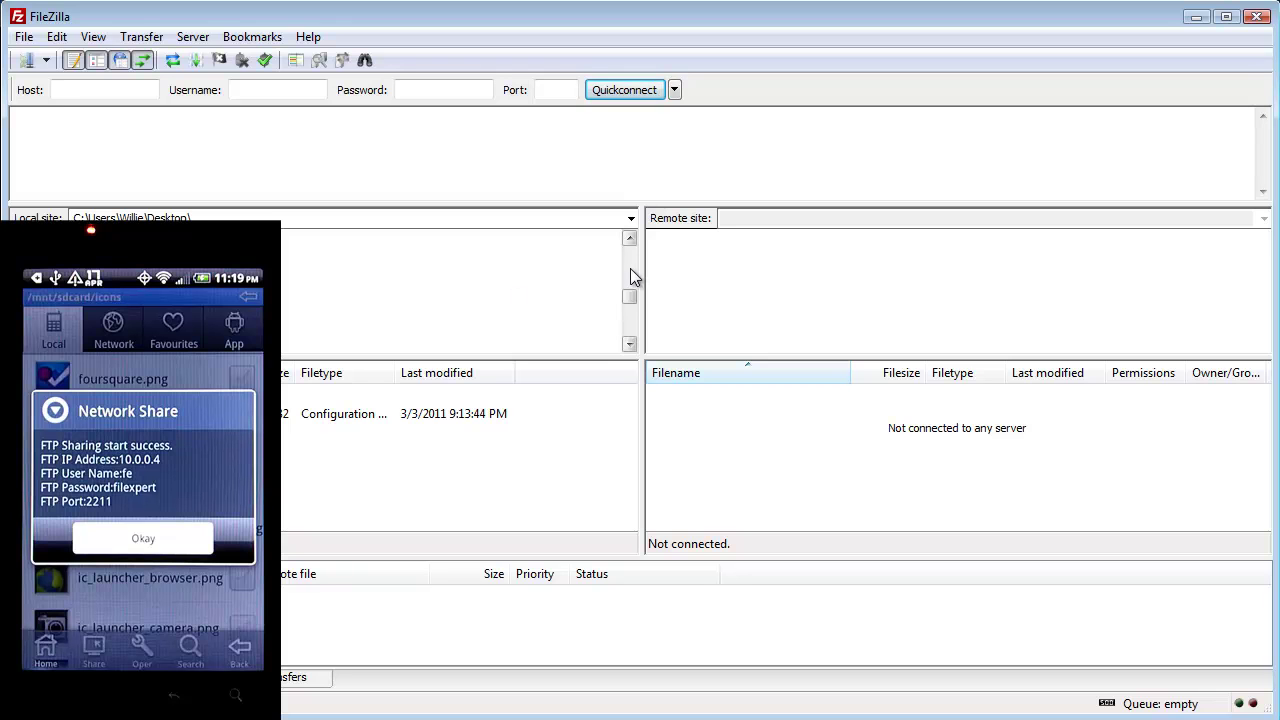
scroll(630, 268, "up", 1)
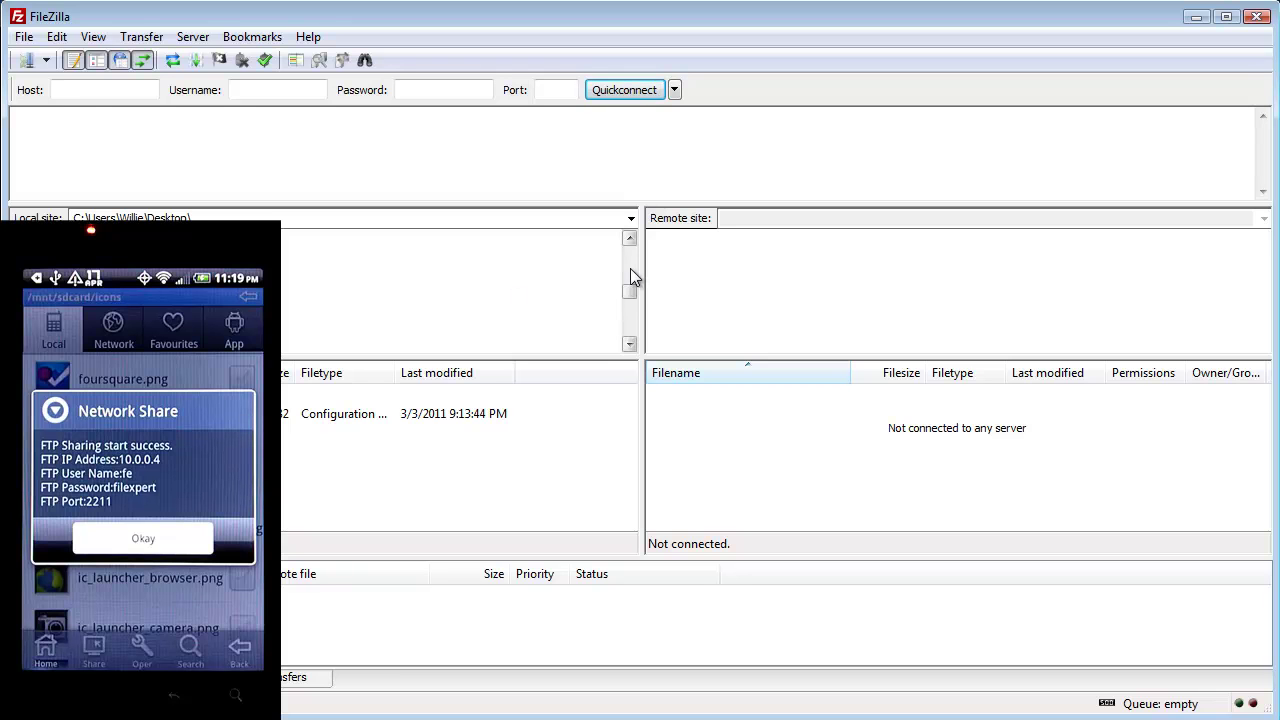
Fill Quickconnect with host 10.0.0.4, the sharing user name and password, and port 2211.
left_click(88, 95)
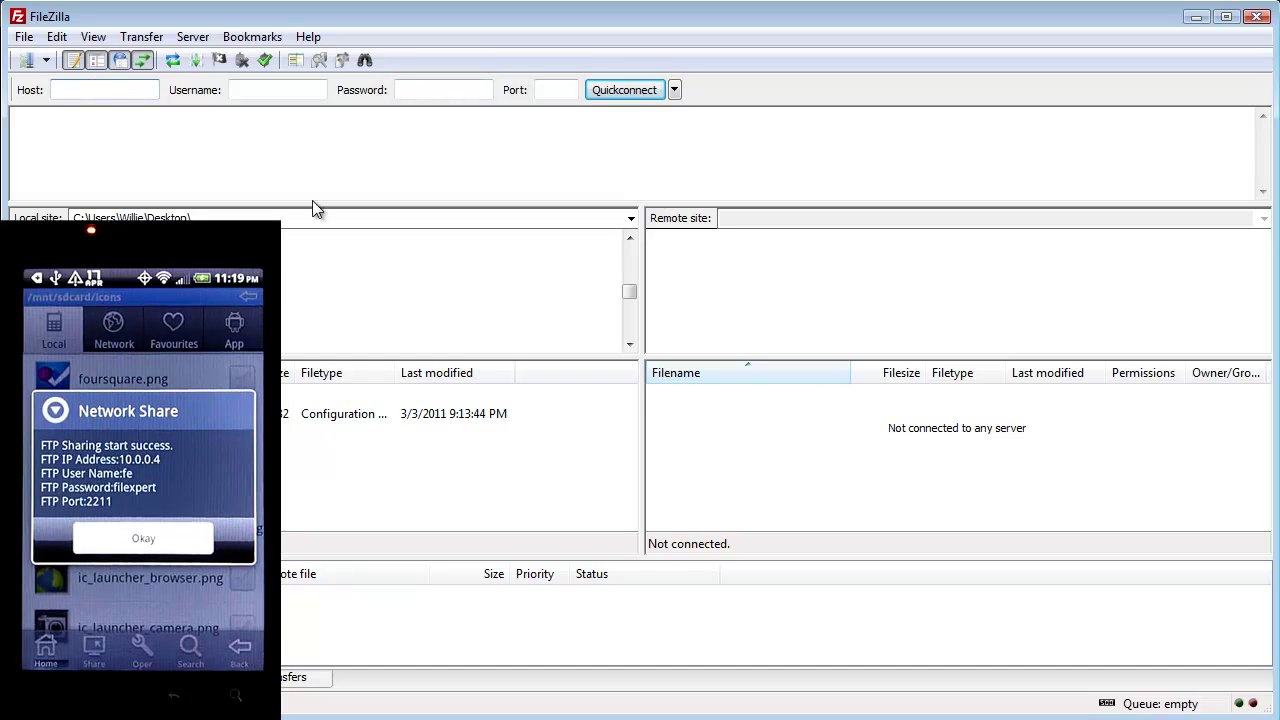
type("10")
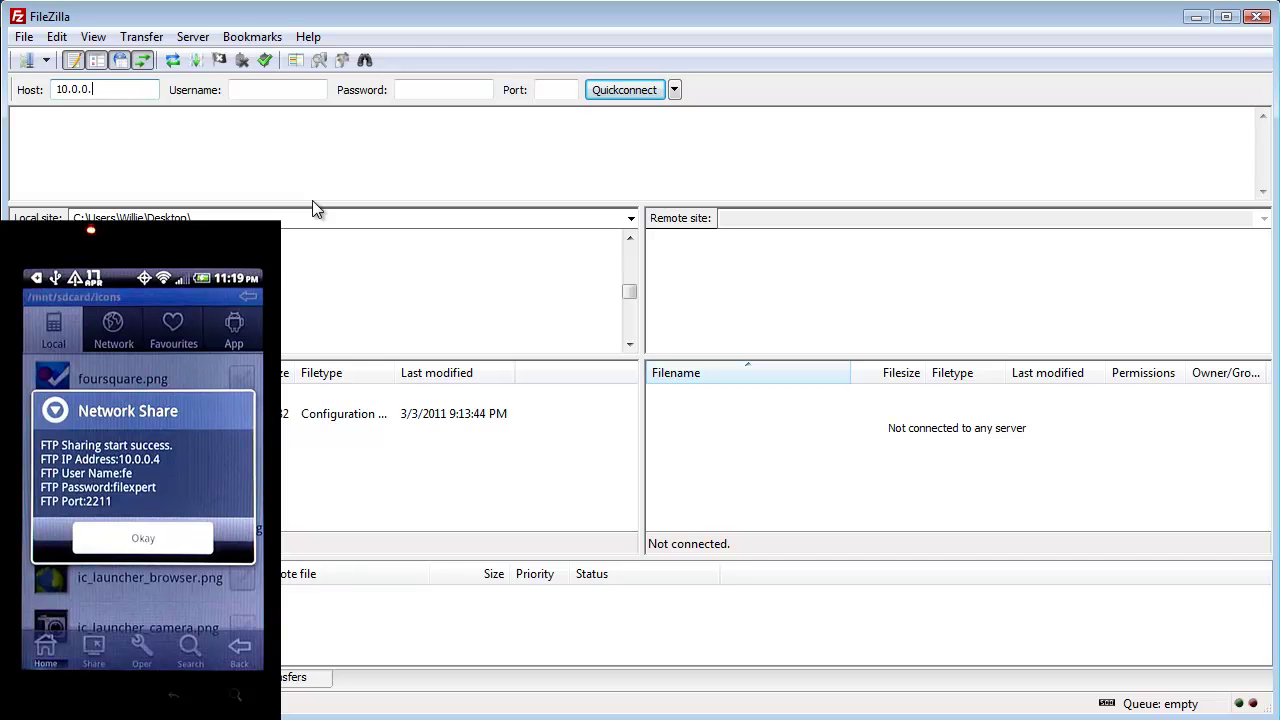
type(".0.0.4")
left_click(281, 92)
type("fe")
left_click(429, 91)
type("filexpert")
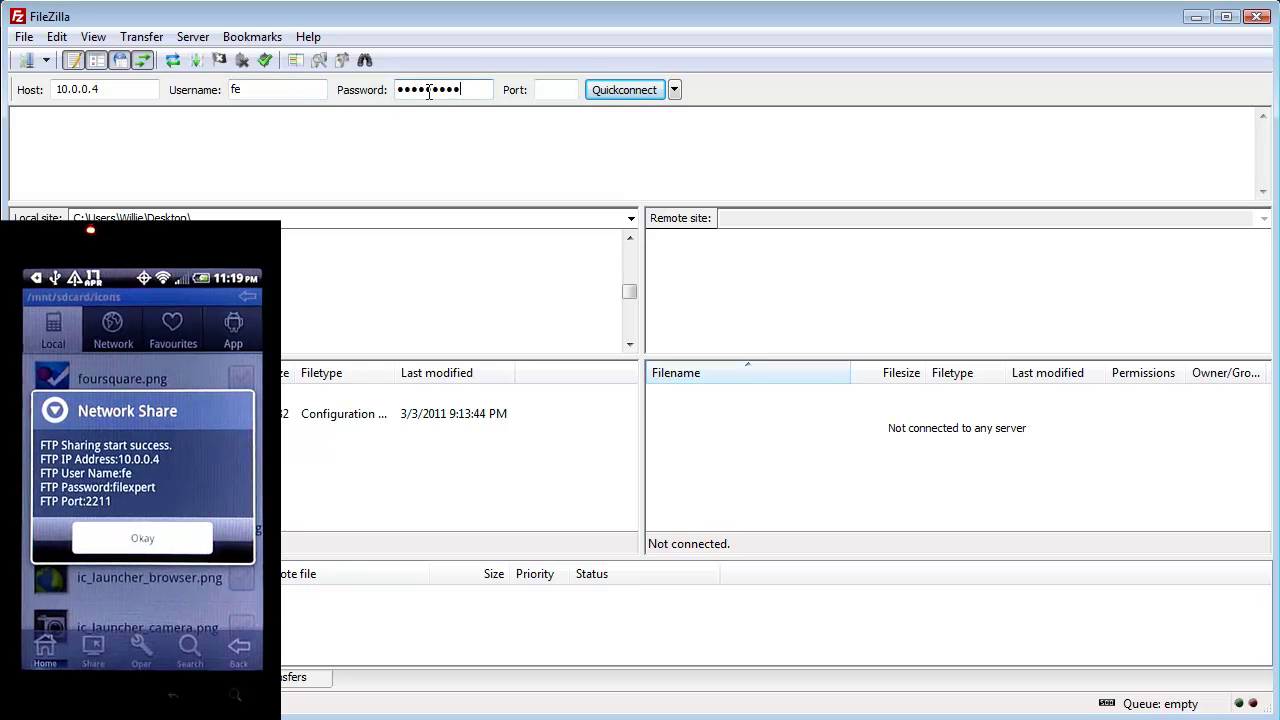
left_click(550, 87)
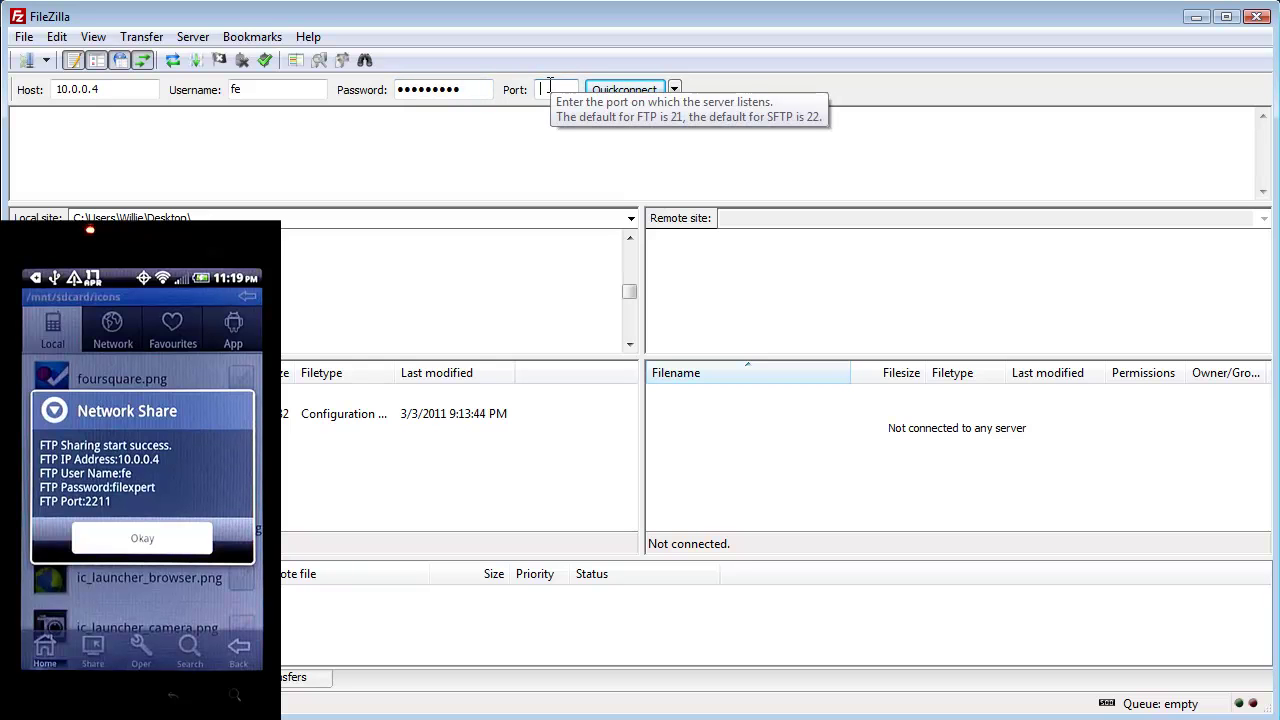
type("2211")
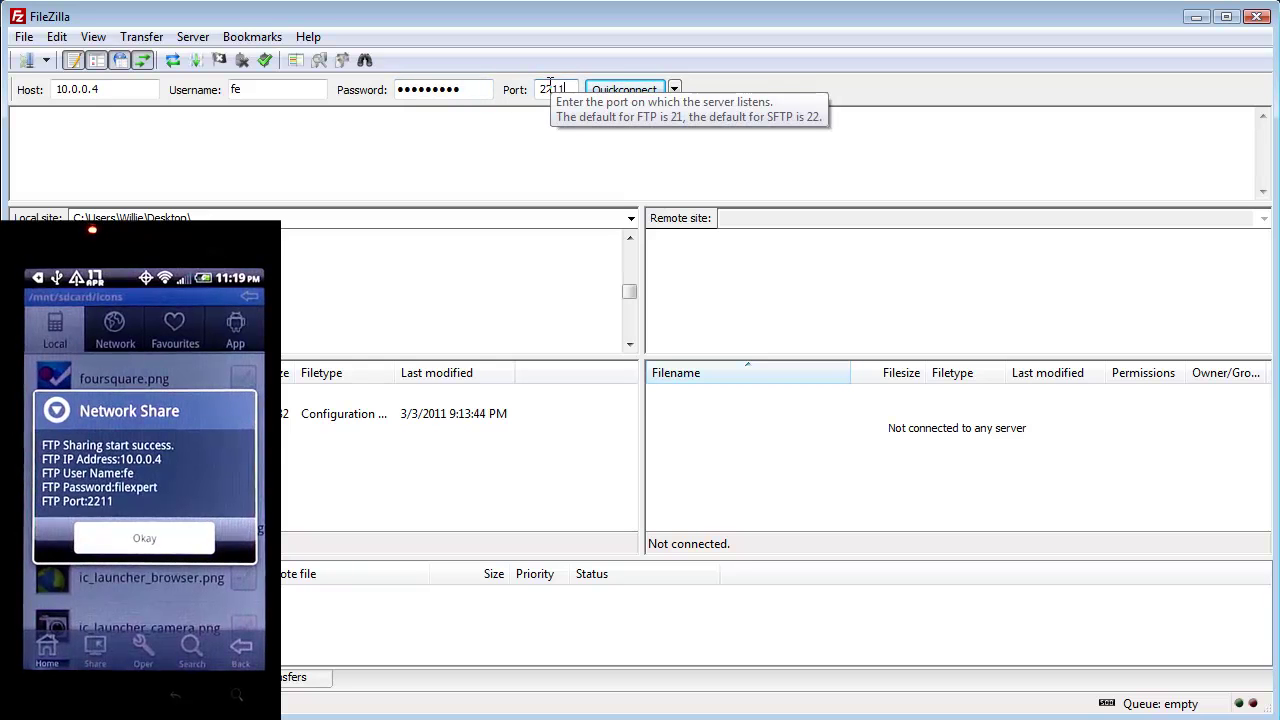
Connect to the phone's FTP server and scroll the remote folder list down to icons.
left_click(628, 89)
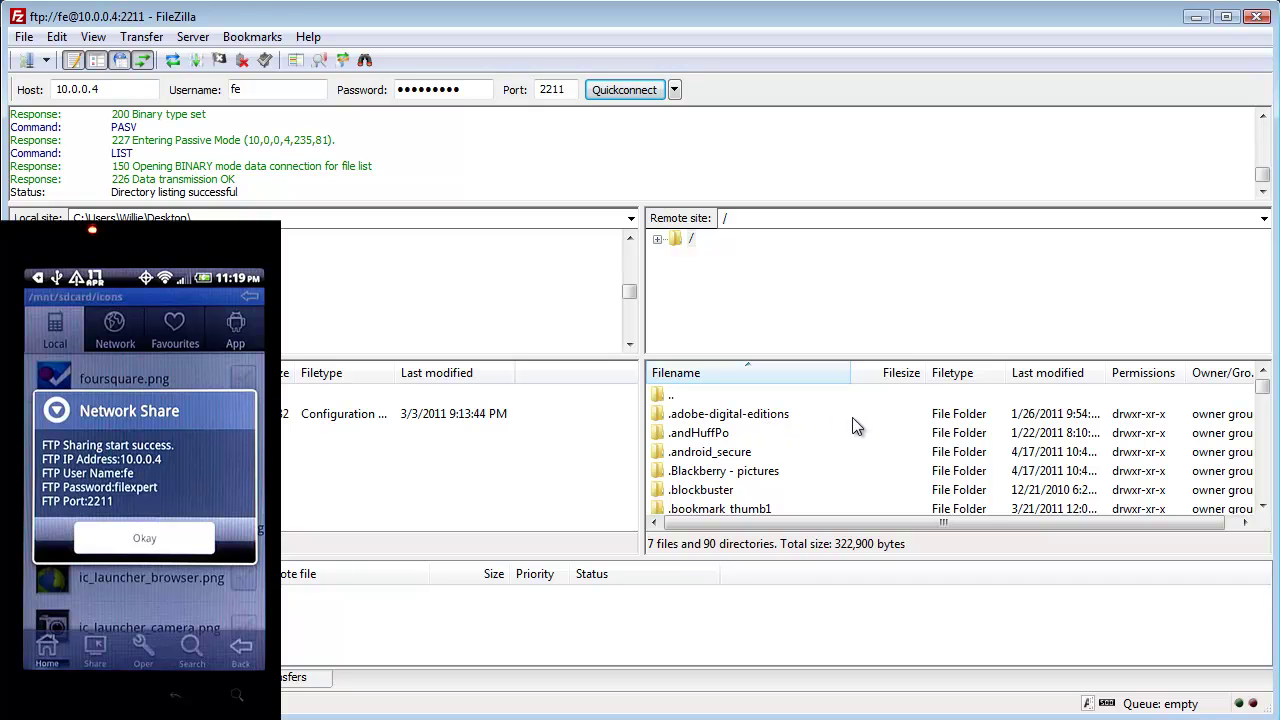
left_click(705, 433)
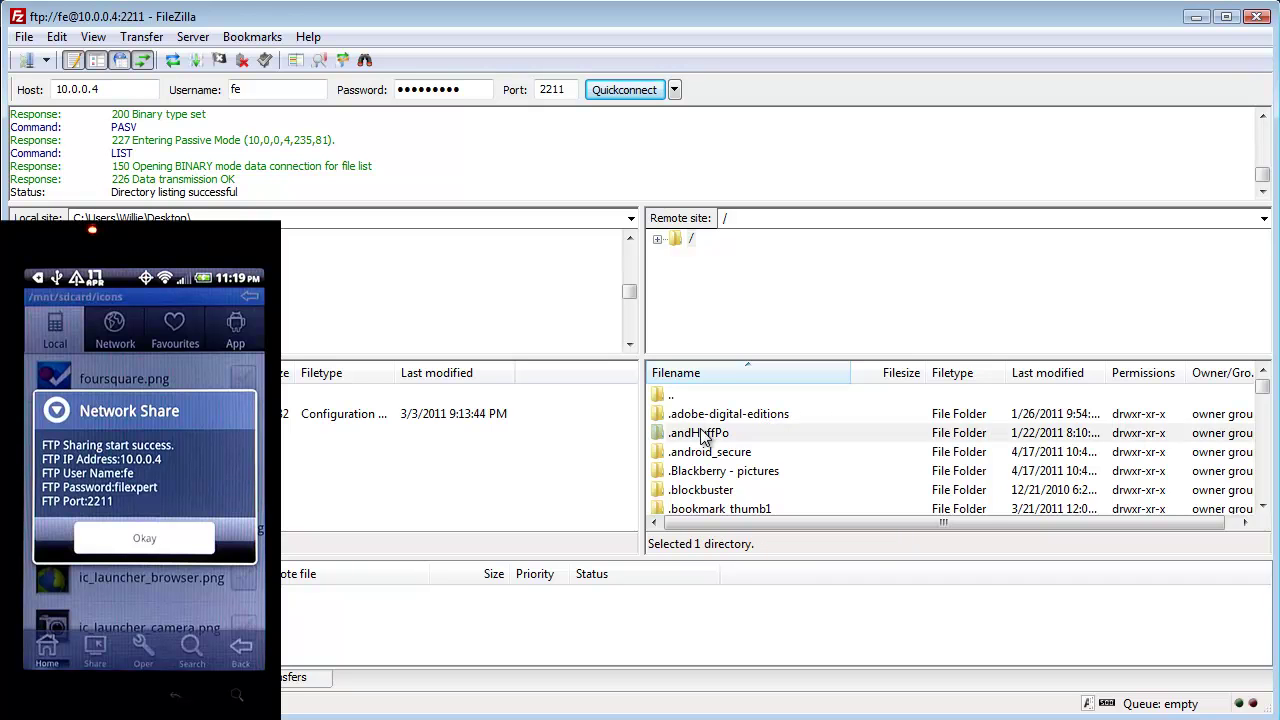
left_click(1263, 402)
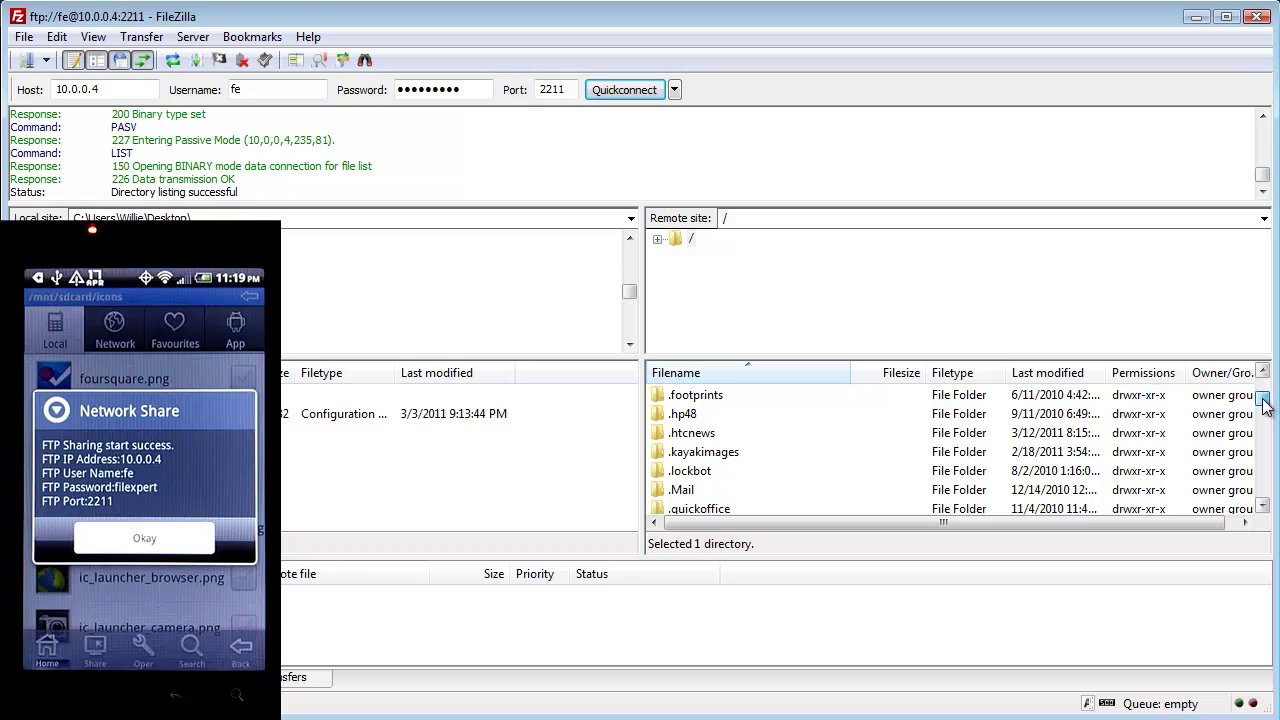
left_click_drag(1263, 398, 1265, 447)
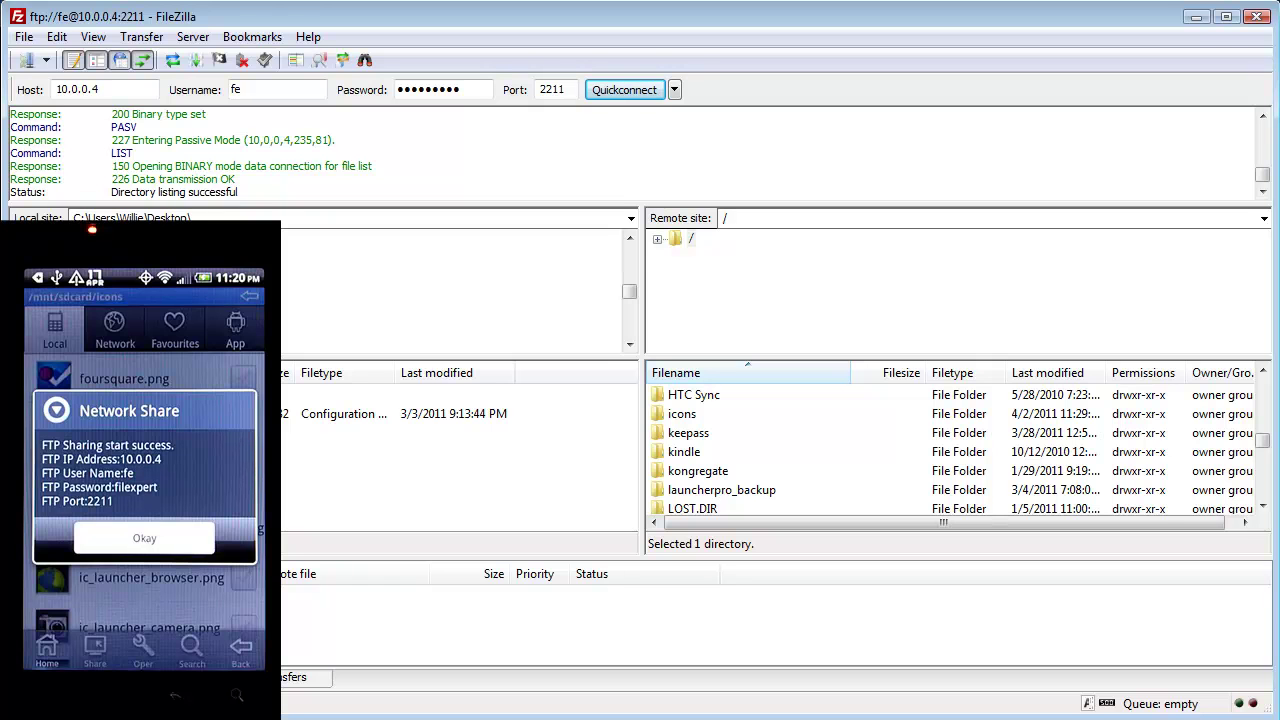
Navigate the local pane up from Desktop through drive C to the PC's drive list.
key("BackSpace")
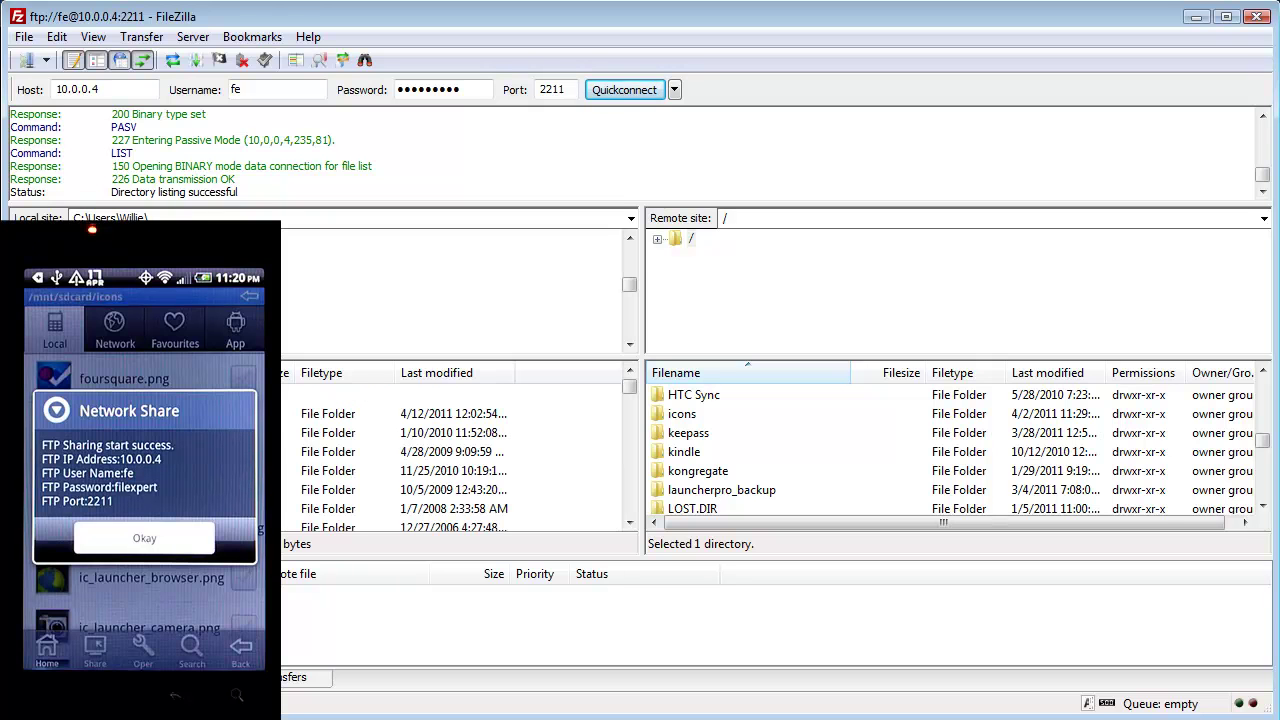
key("BackSpace")
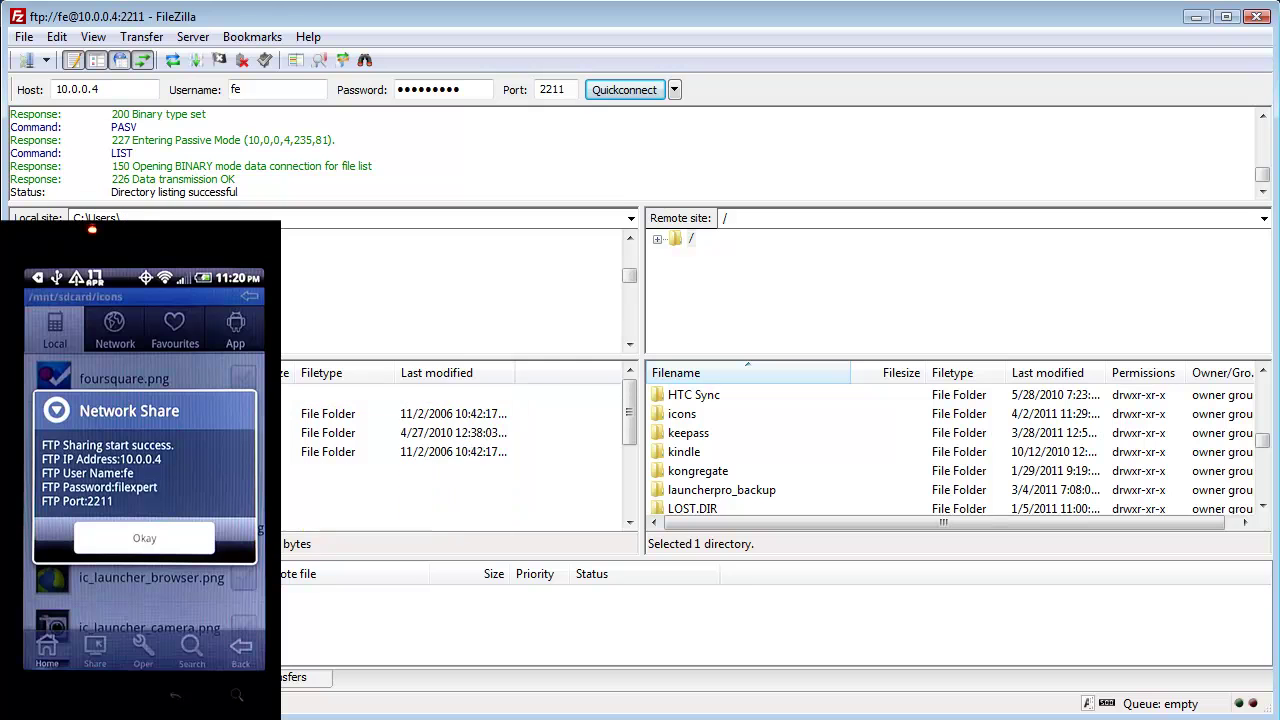
key("BackSpace")
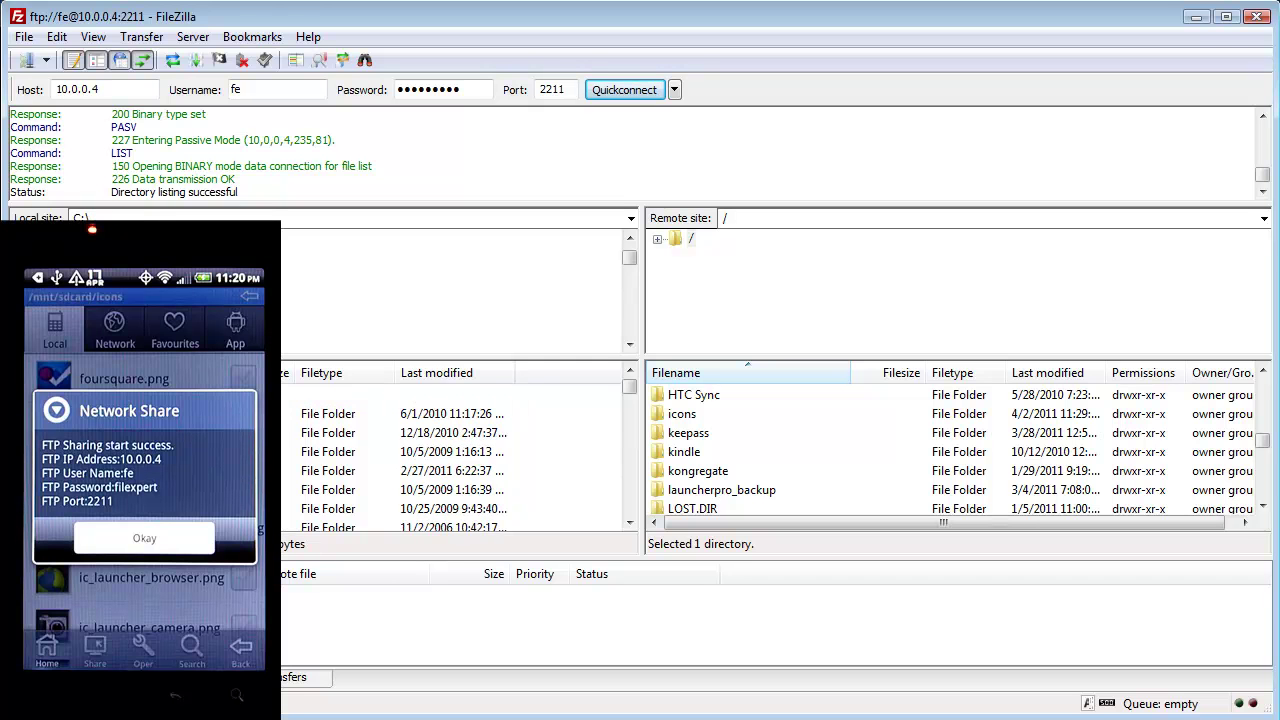
key("BackSpace")
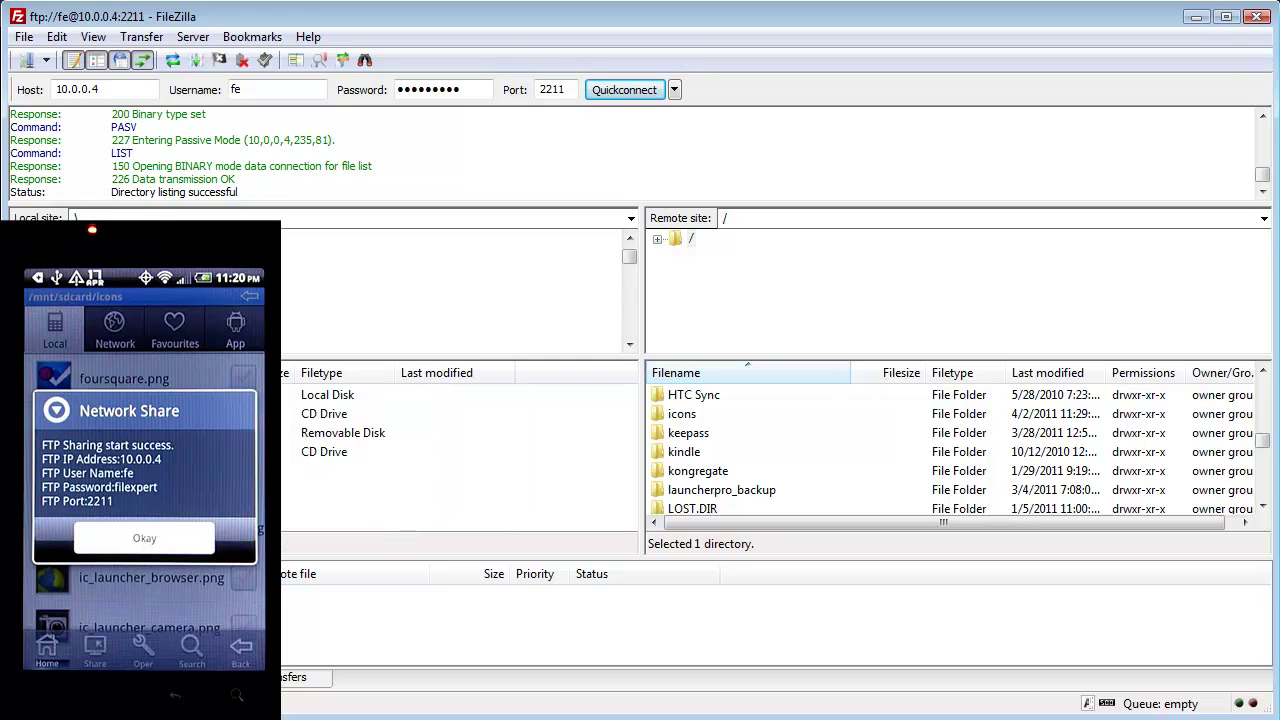
key("Down")
key("Return")
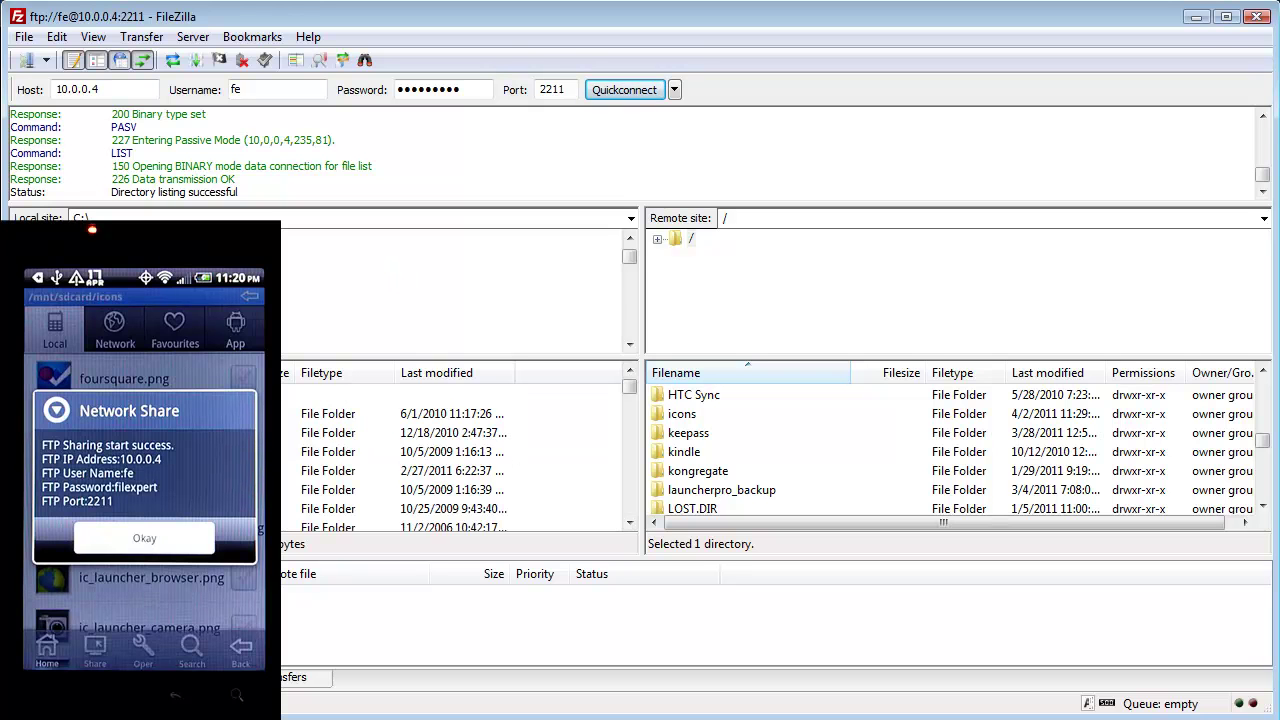
key("BackSpace")
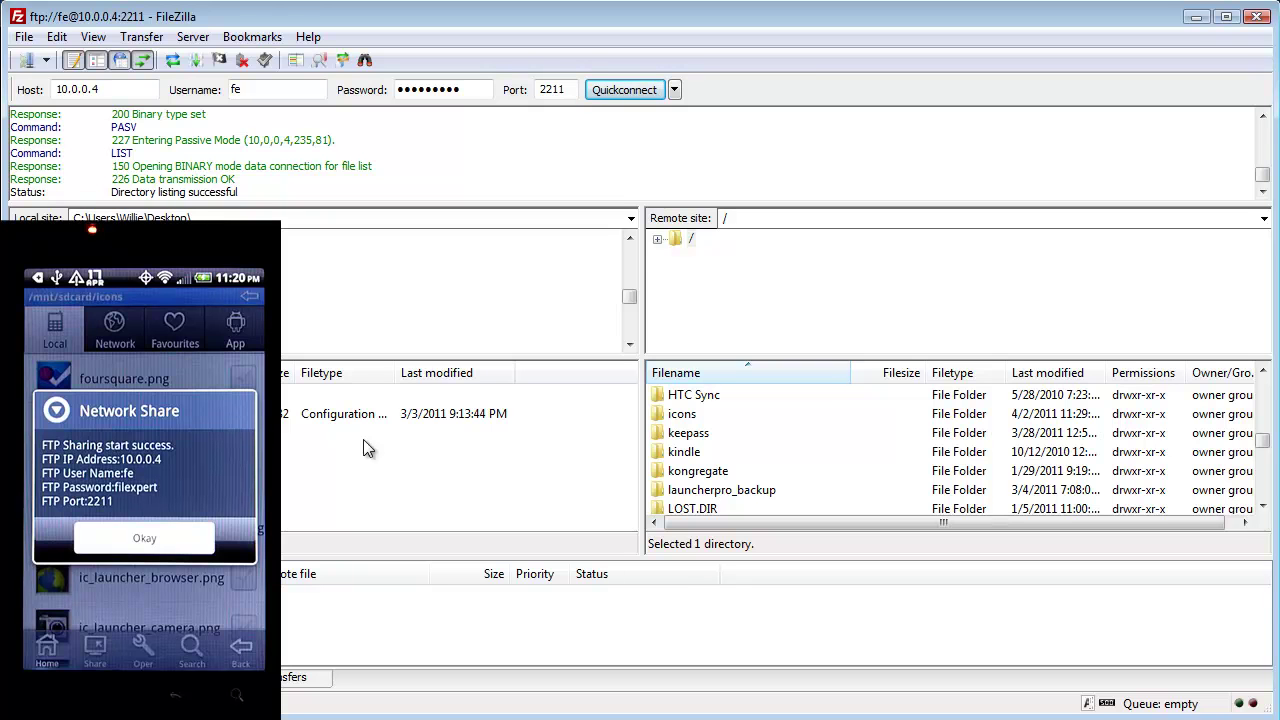
Drag the phone's icons folder into the local Desktop list to download it.
left_click(682, 416)
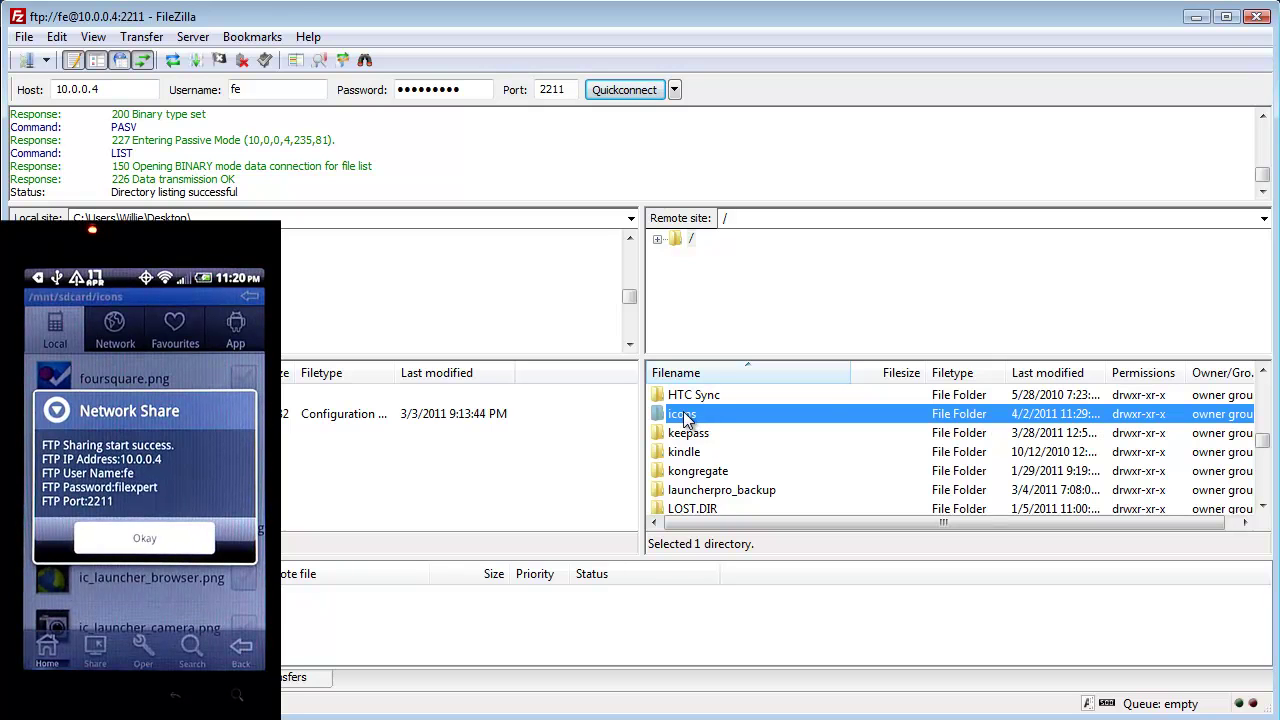
left_click_drag(683, 411, 357, 481)
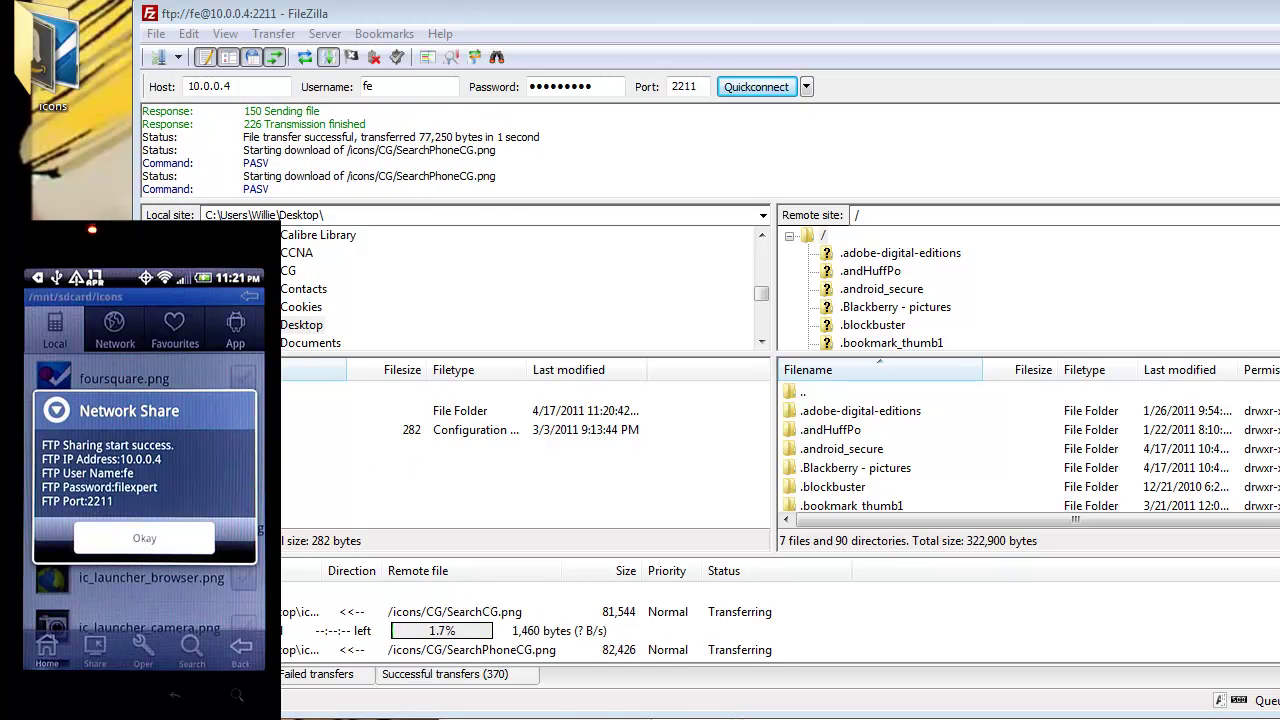
double_click(46, 70)
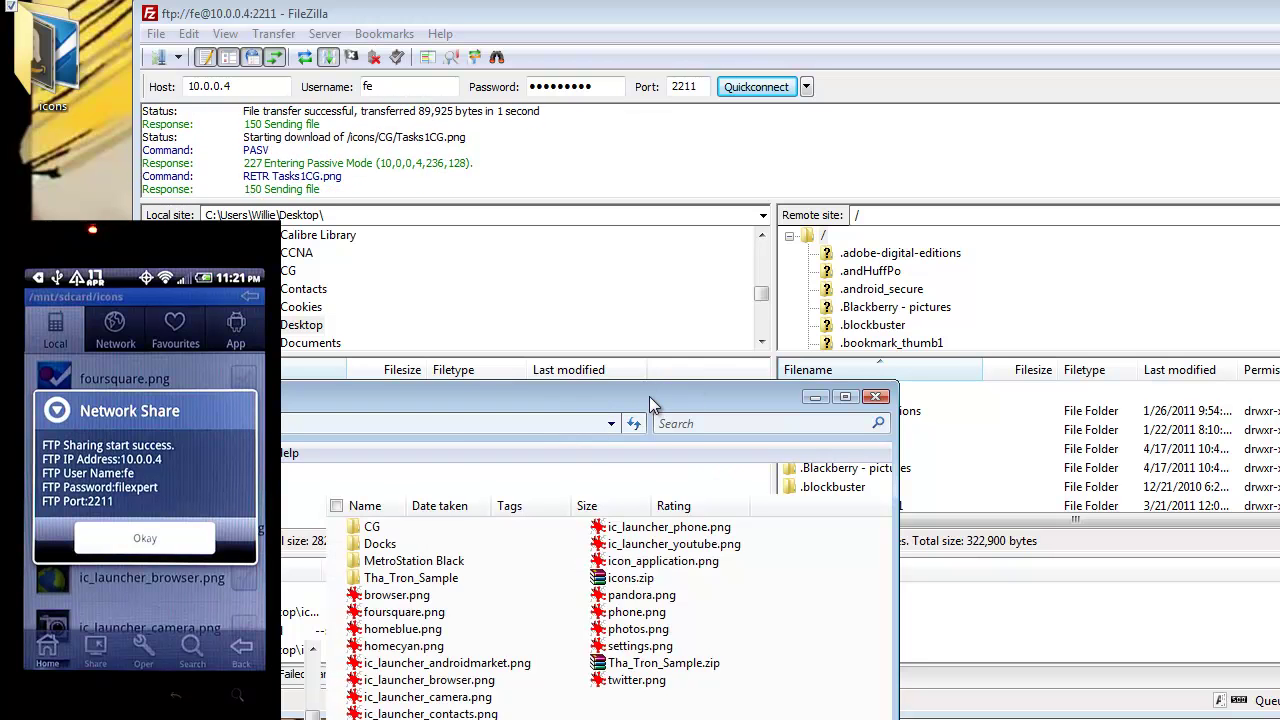
left_click_drag(649, 396, 620, 102)
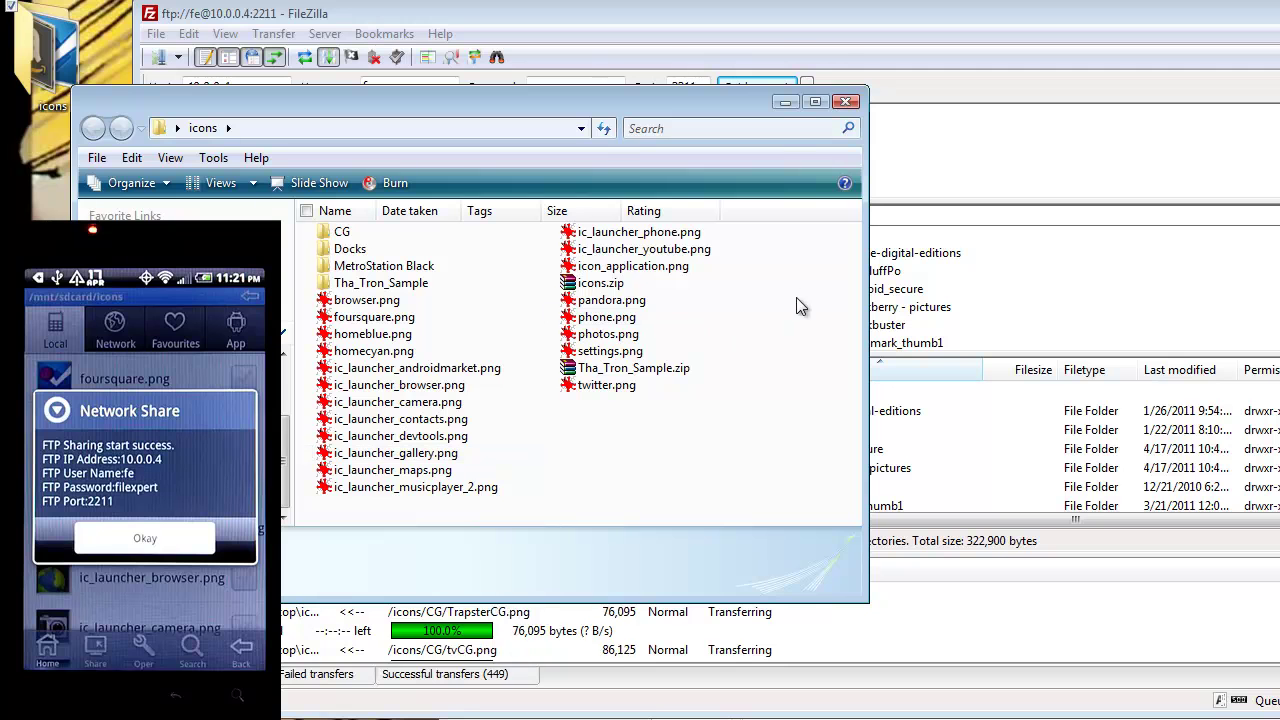
left_click(848, 104)
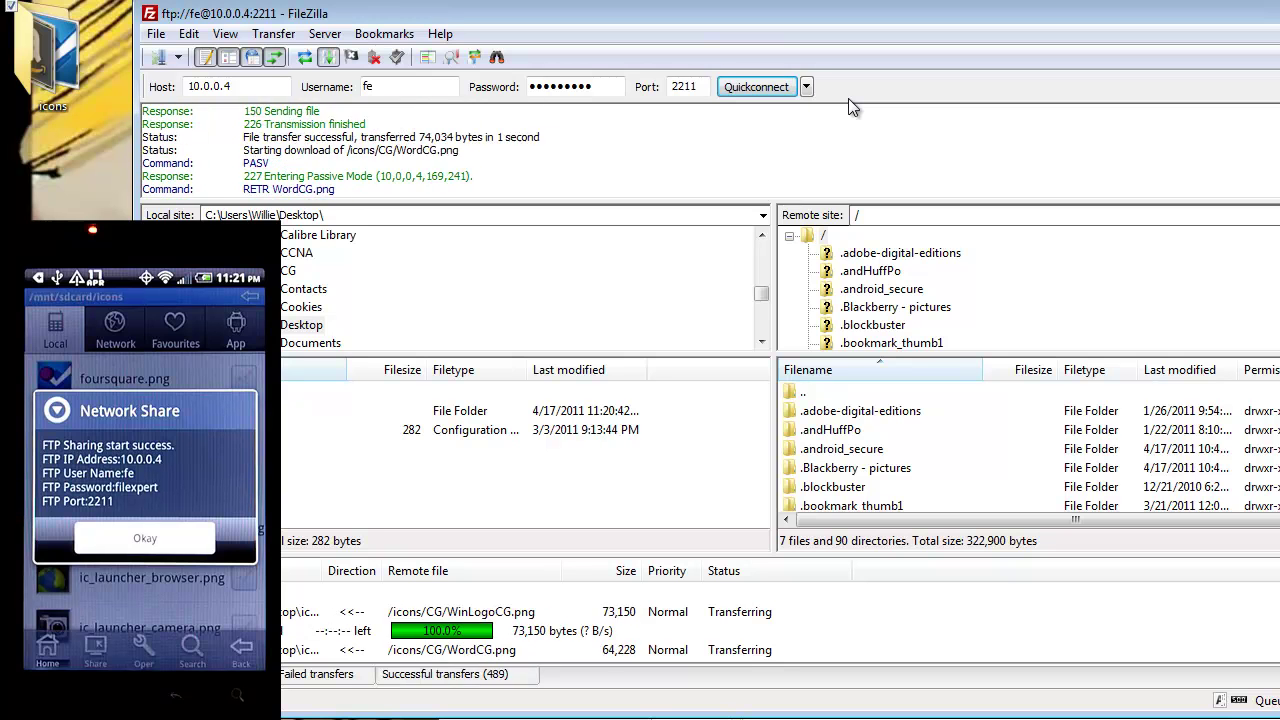